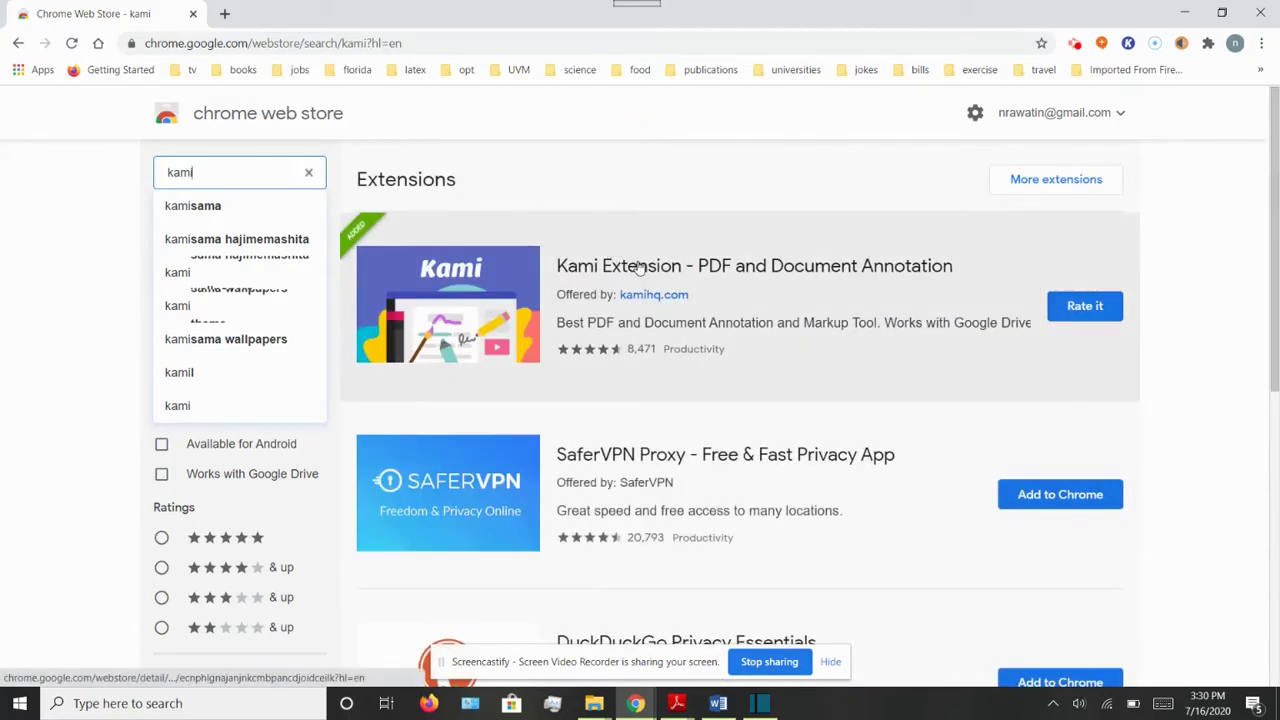
Step: Open the details page of the Kami Extension - PDF and Document Annotation in the Chrome Web Store results
click(637, 266)
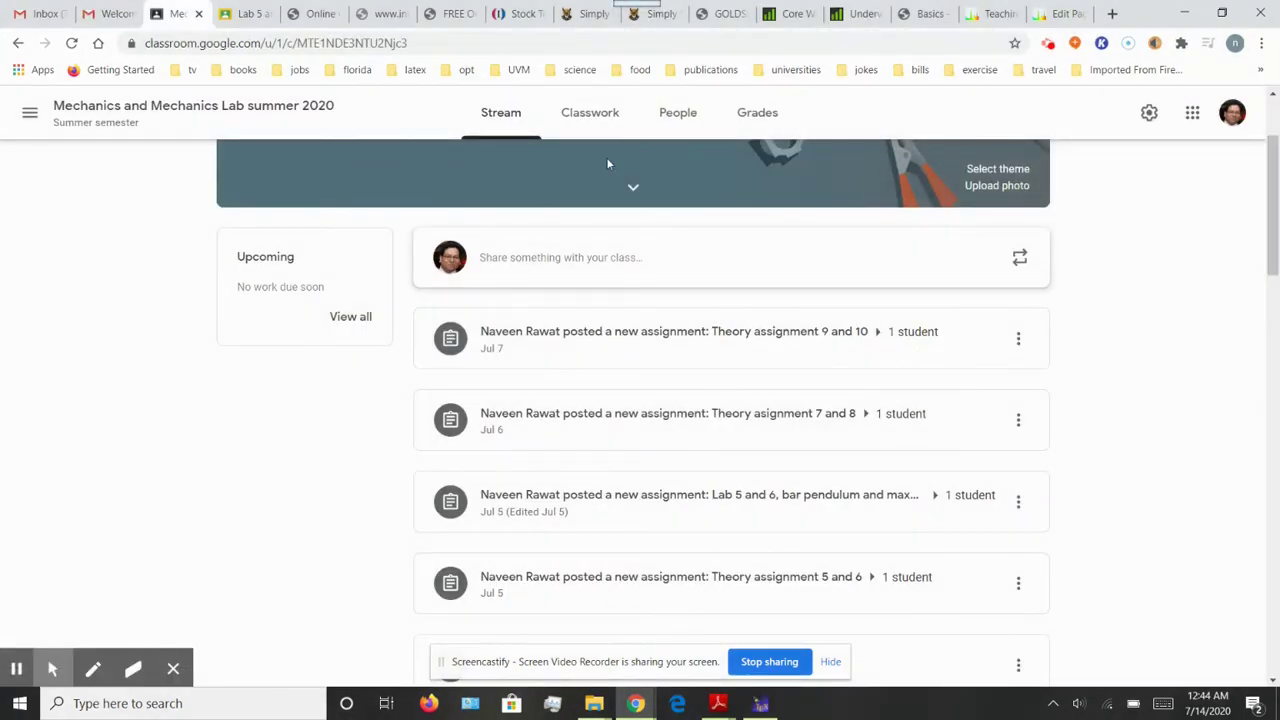
Step: Open the student's turned-in file for the assignment "Lab 5 and 6, bar pendulum and maxwell needle" from the classwork
click(593, 120)
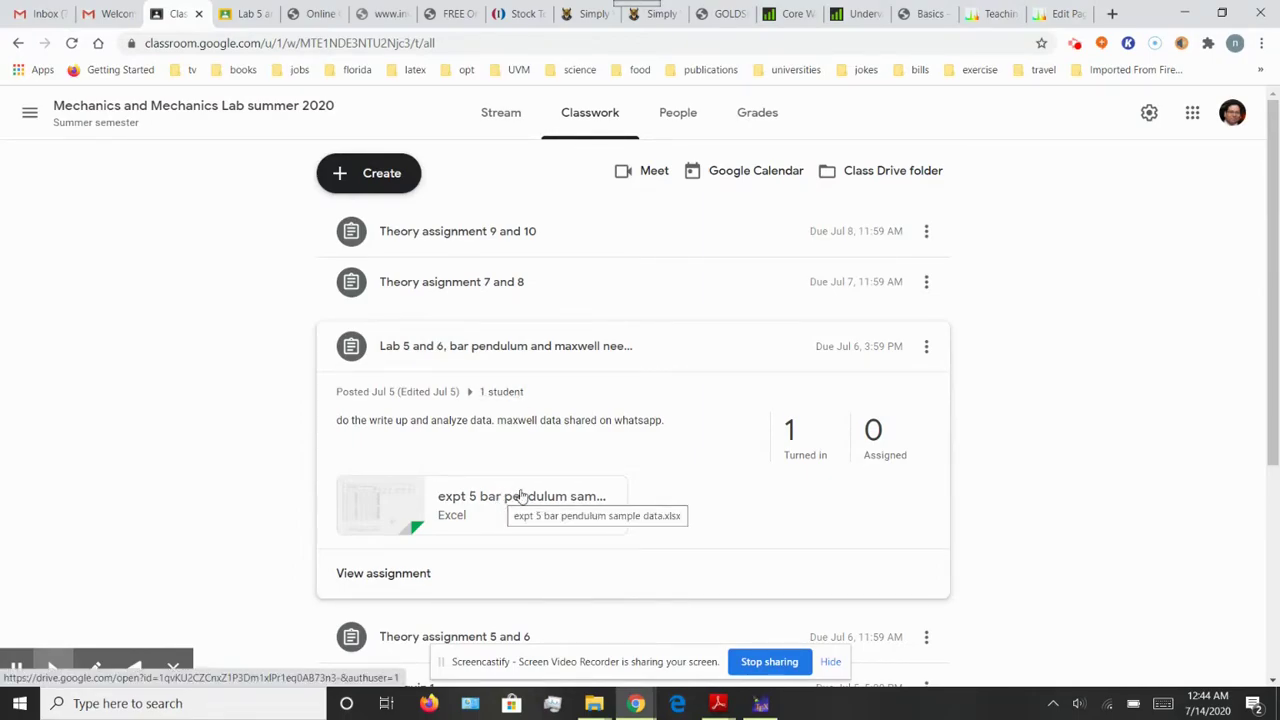
click(787, 432)
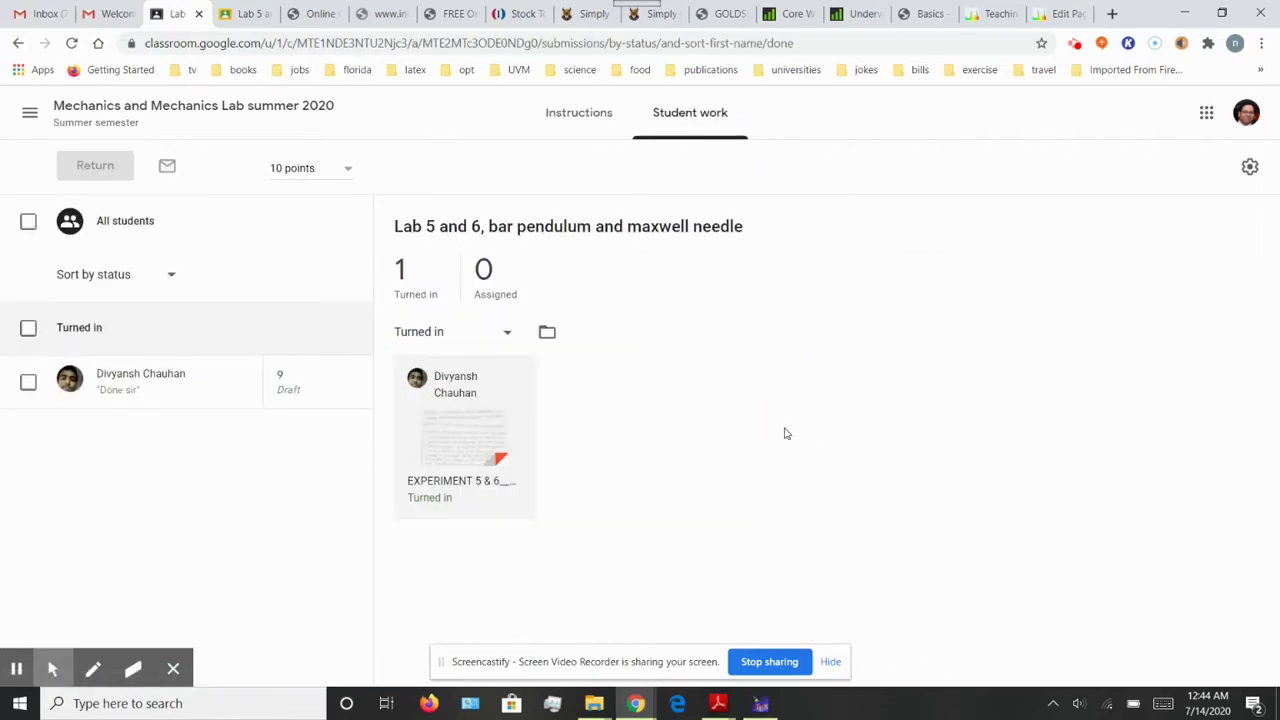
click(454, 442)
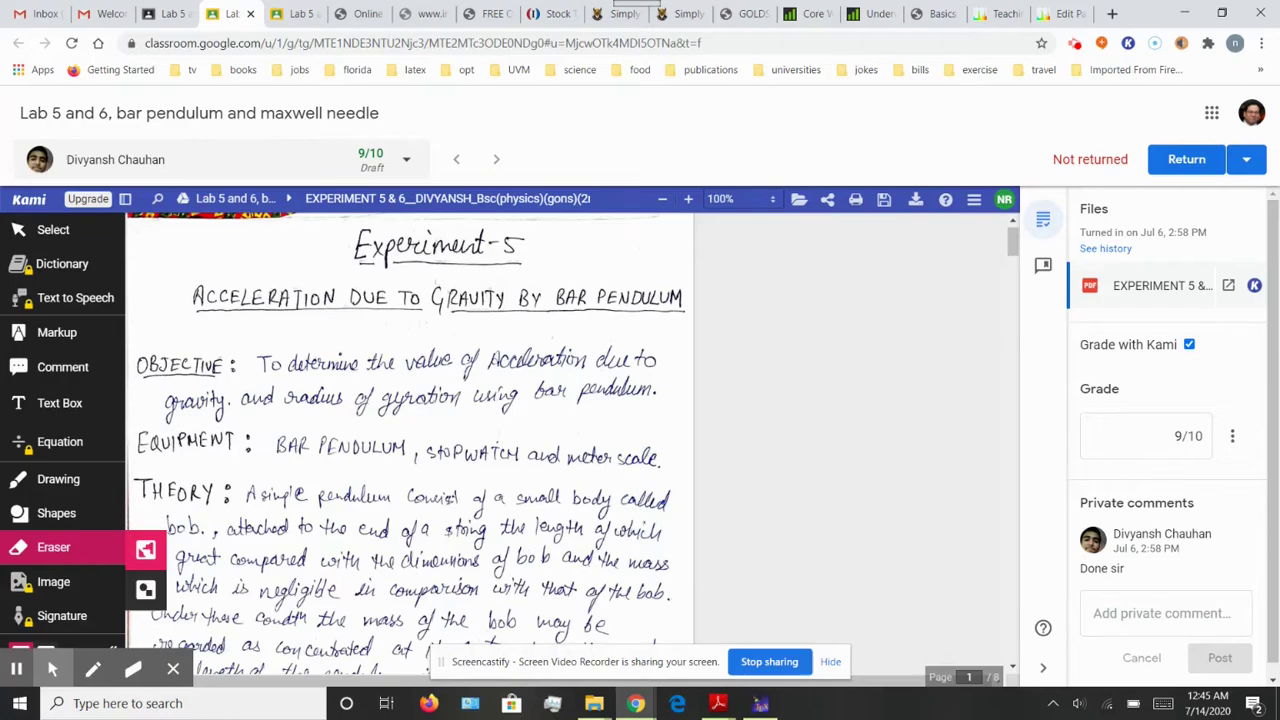
Step: Draw a large pink freehand check mark over the compound pendulum theory text near the end of page 1
click(75, 478)
mouse_move(148, 611)
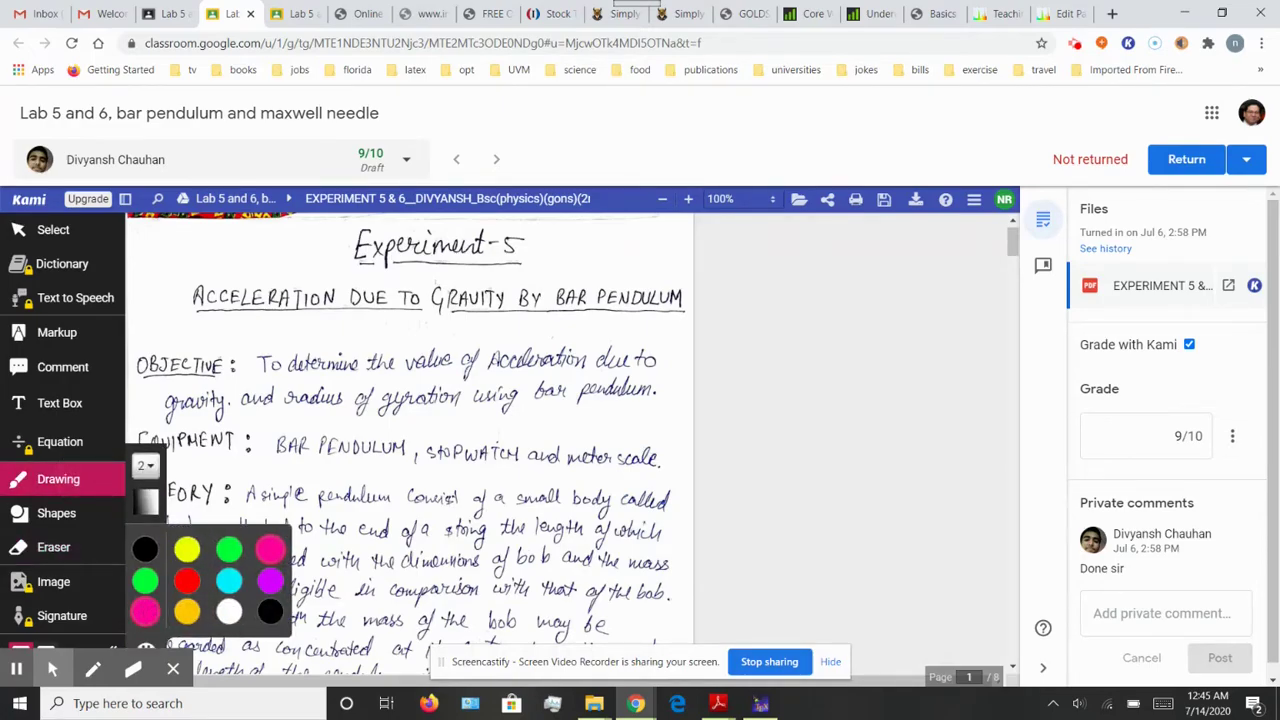
scroll(761, 514, down, 1)
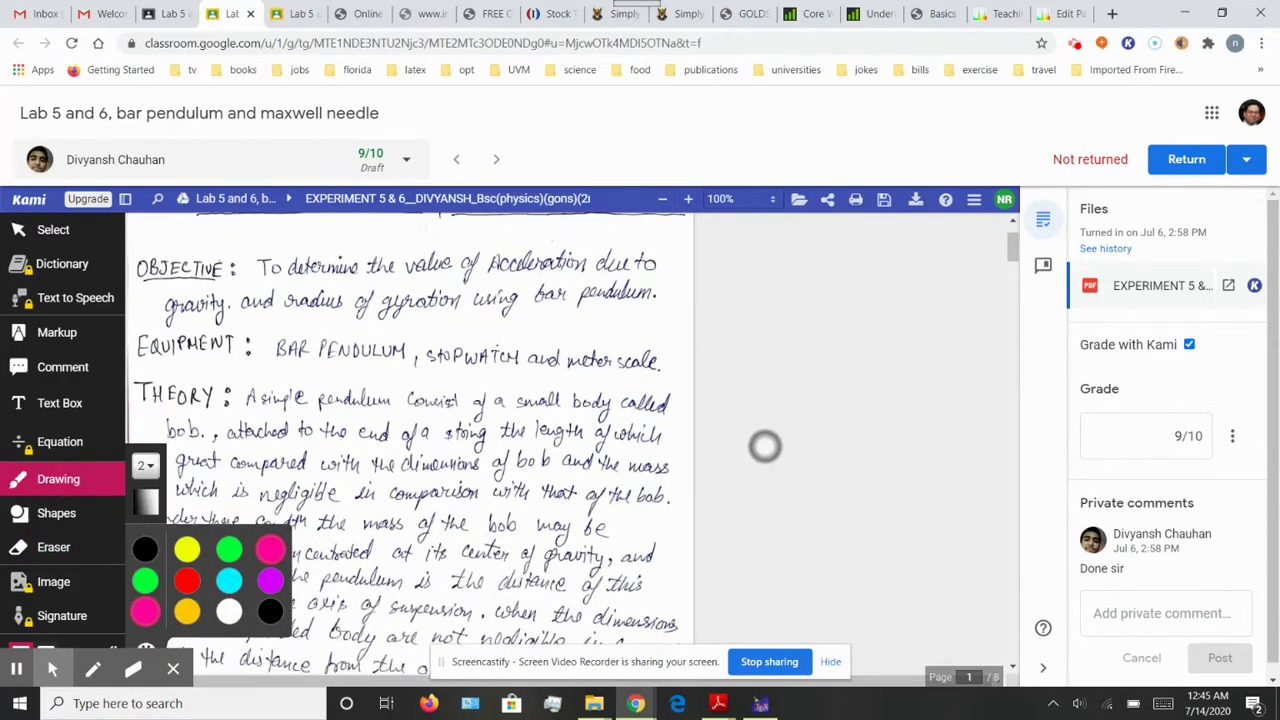
scroll(763, 446, up, 1)
scroll(760, 509, up, 1)
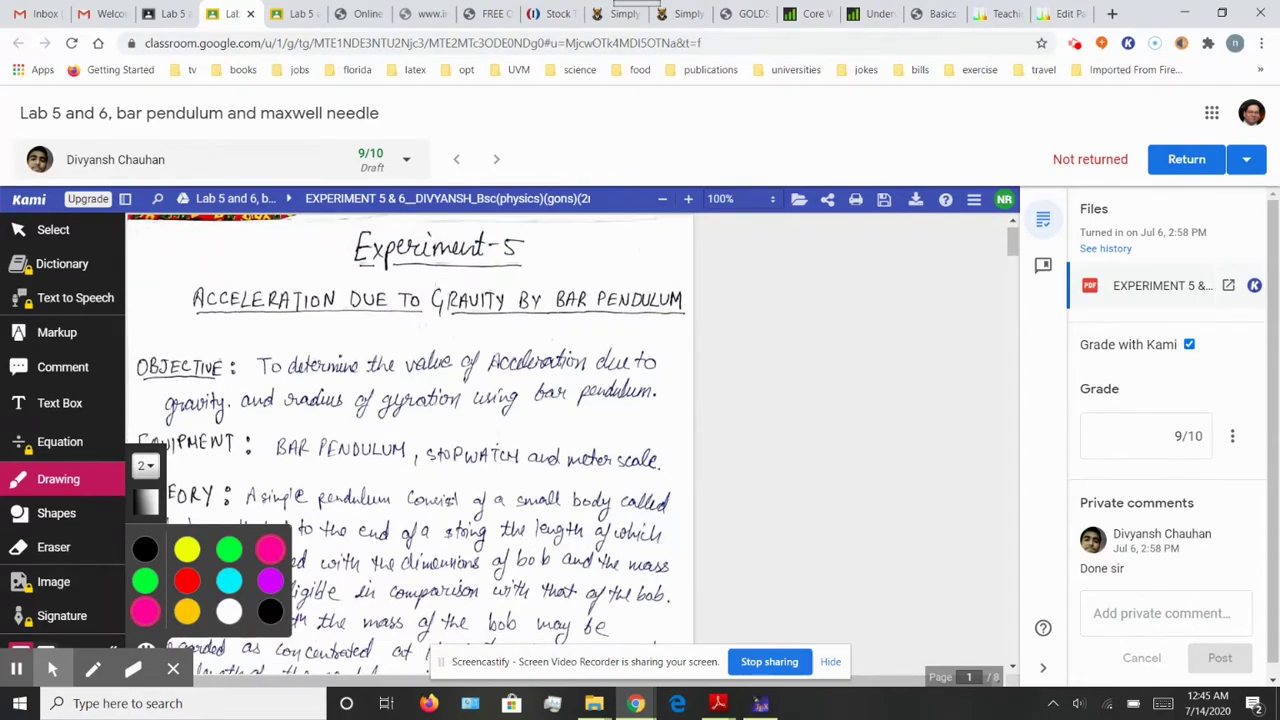
scroll(729, 516, down, 1)
scroll(733, 545, up, 1)
scroll(737, 570, down, 4)
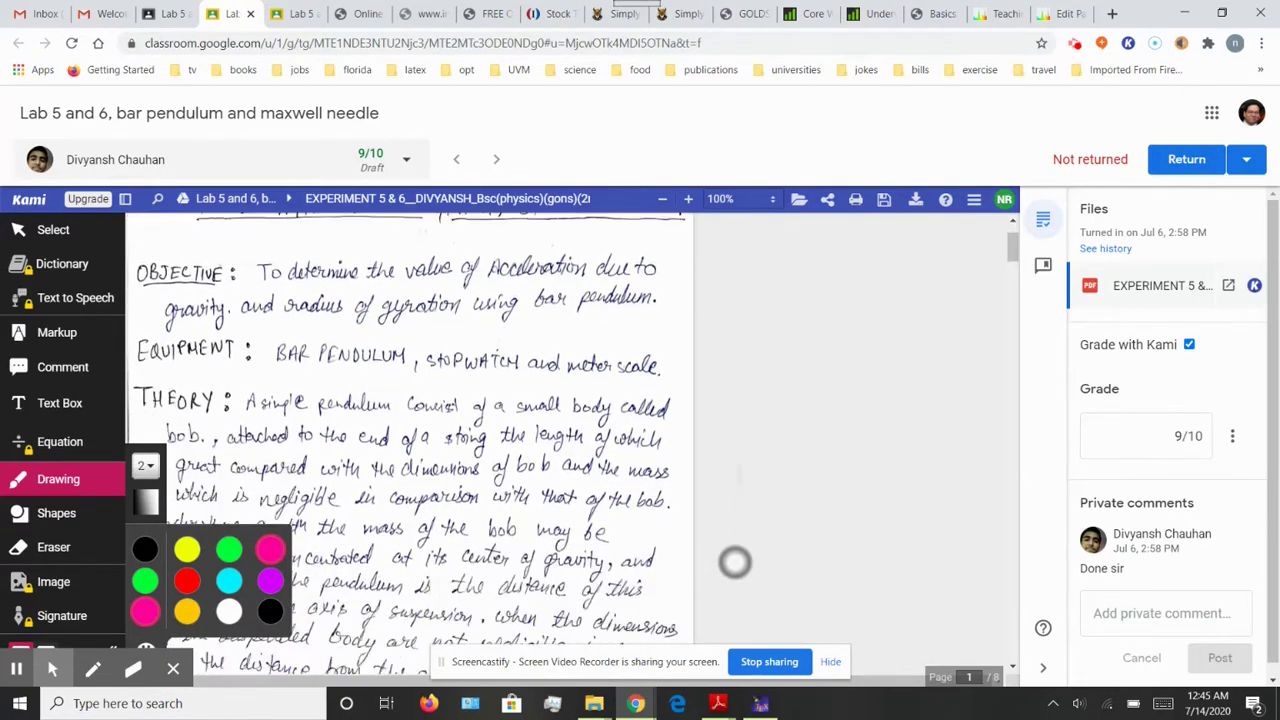
scroll(754, 413, down, 3)
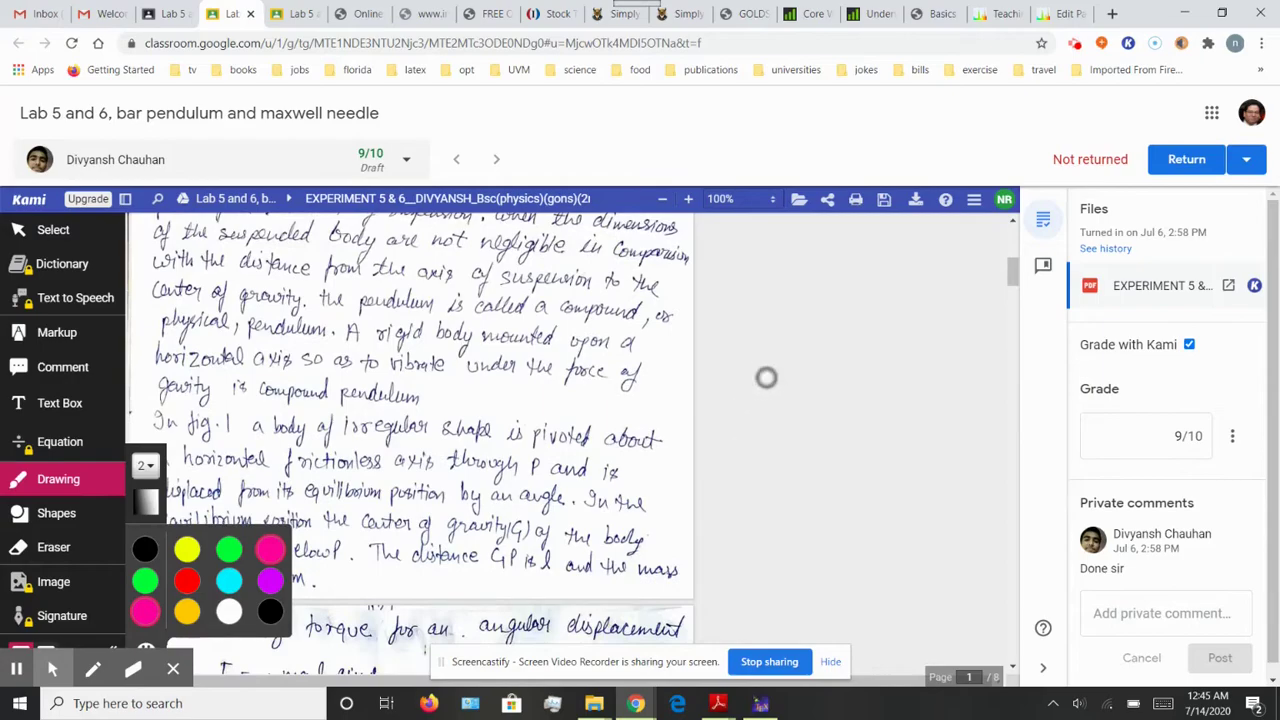
drag(445, 400, 640, 305)
Step: Draw a pink vertical line through the last theory paragraph of page 1, below the check mark, and erase it
drag(493, 478, 490, 597)
drag(494, 507, 497, 452)
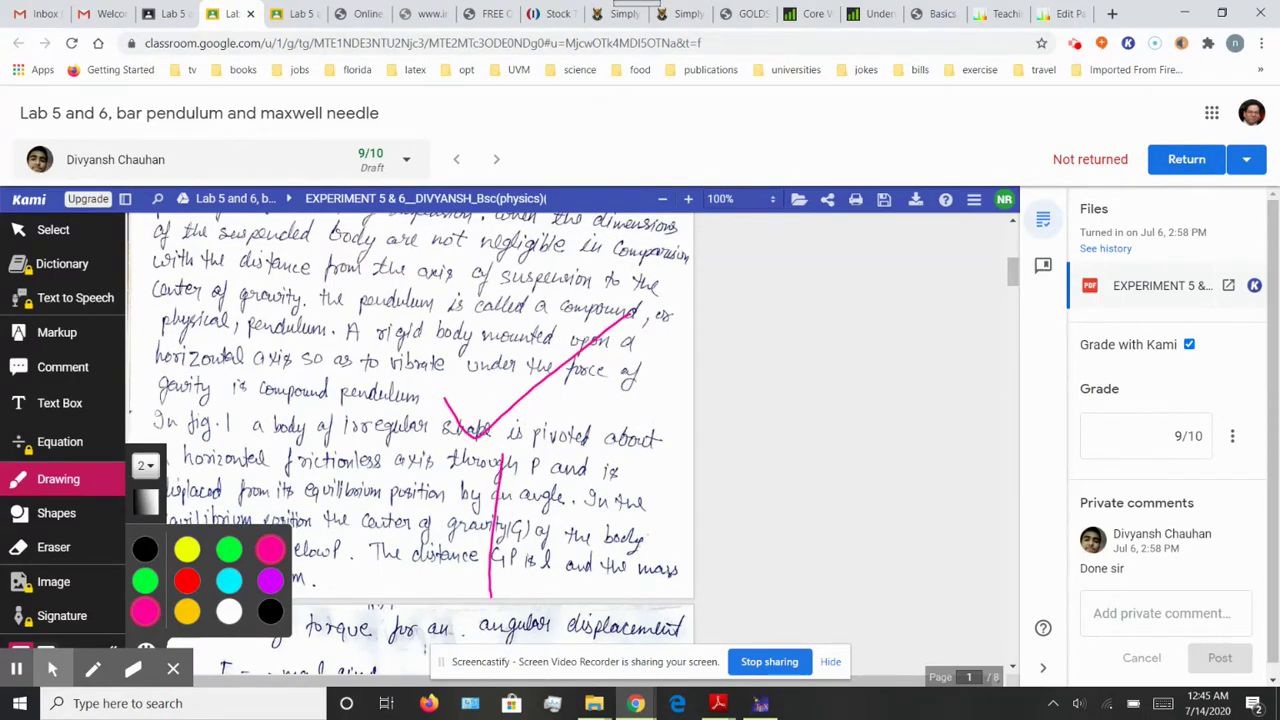
click(53, 547)
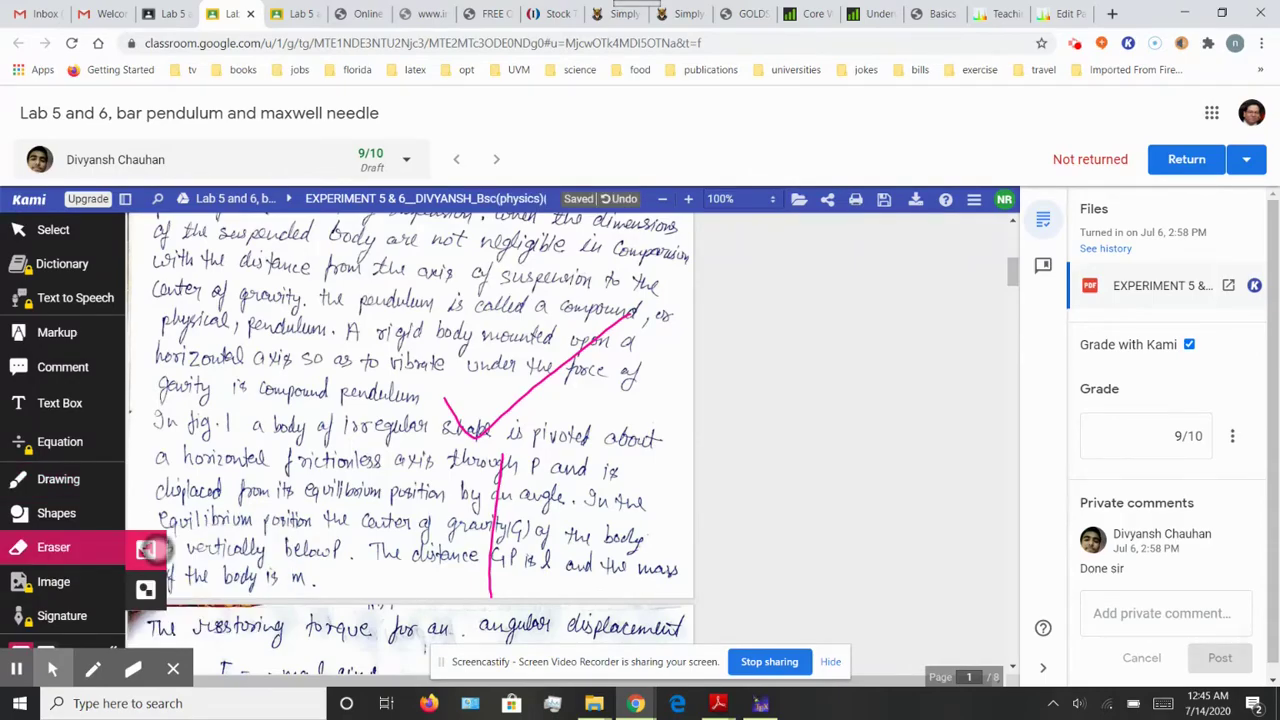
click(500, 580)
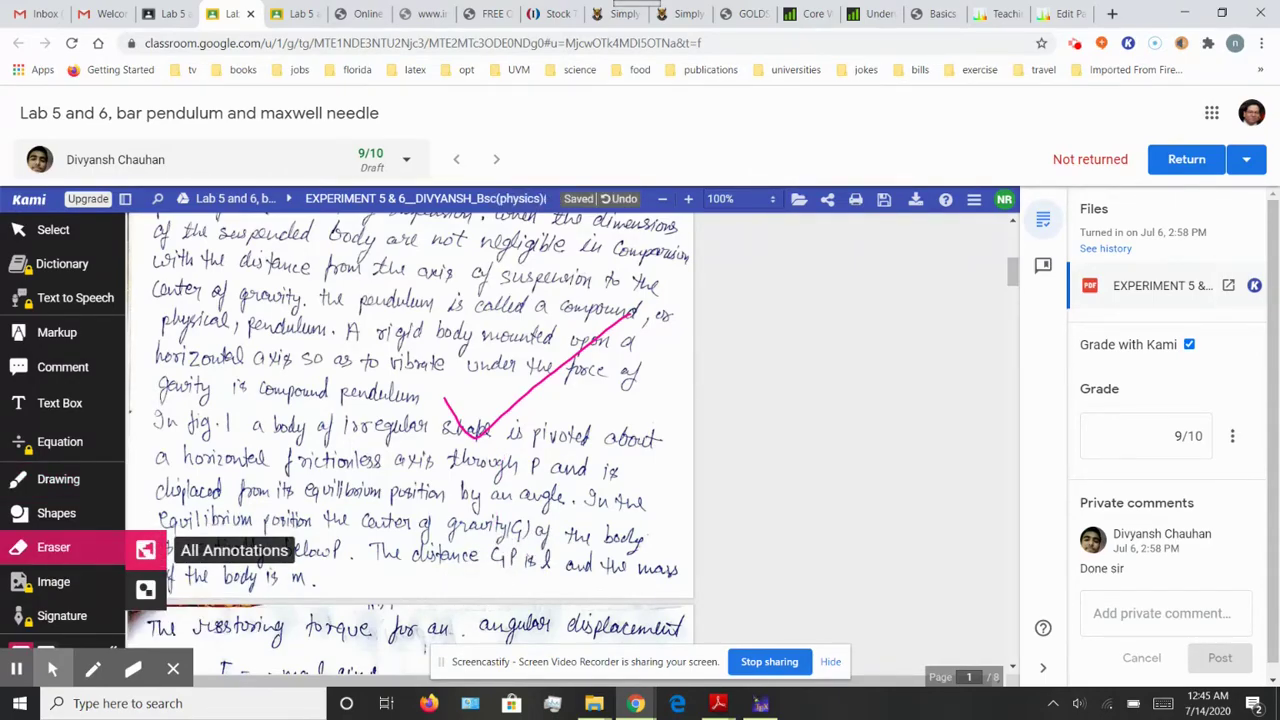
Step: Draw a pink arrow beside the bar pendulum sketch on page 3 and handwrite a short note next to it
click(92, 484)
scroll(771, 451, down, 5)
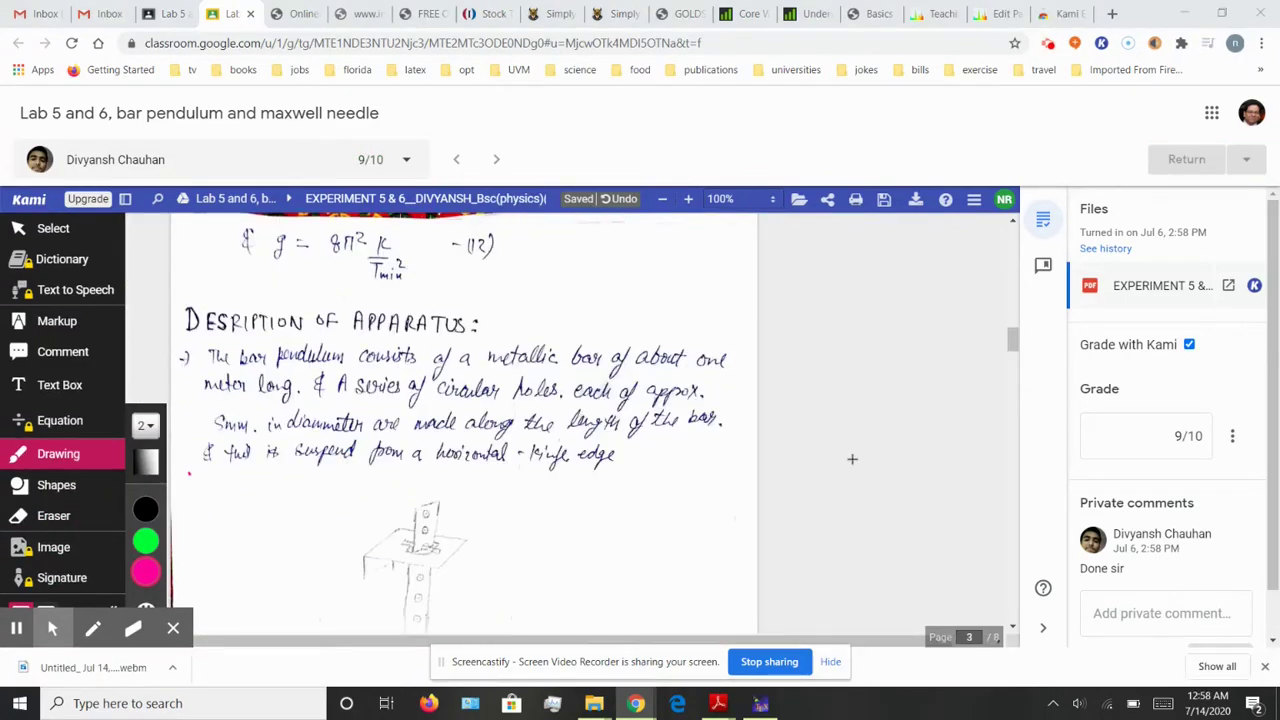
scroll(852, 459, down, 3)
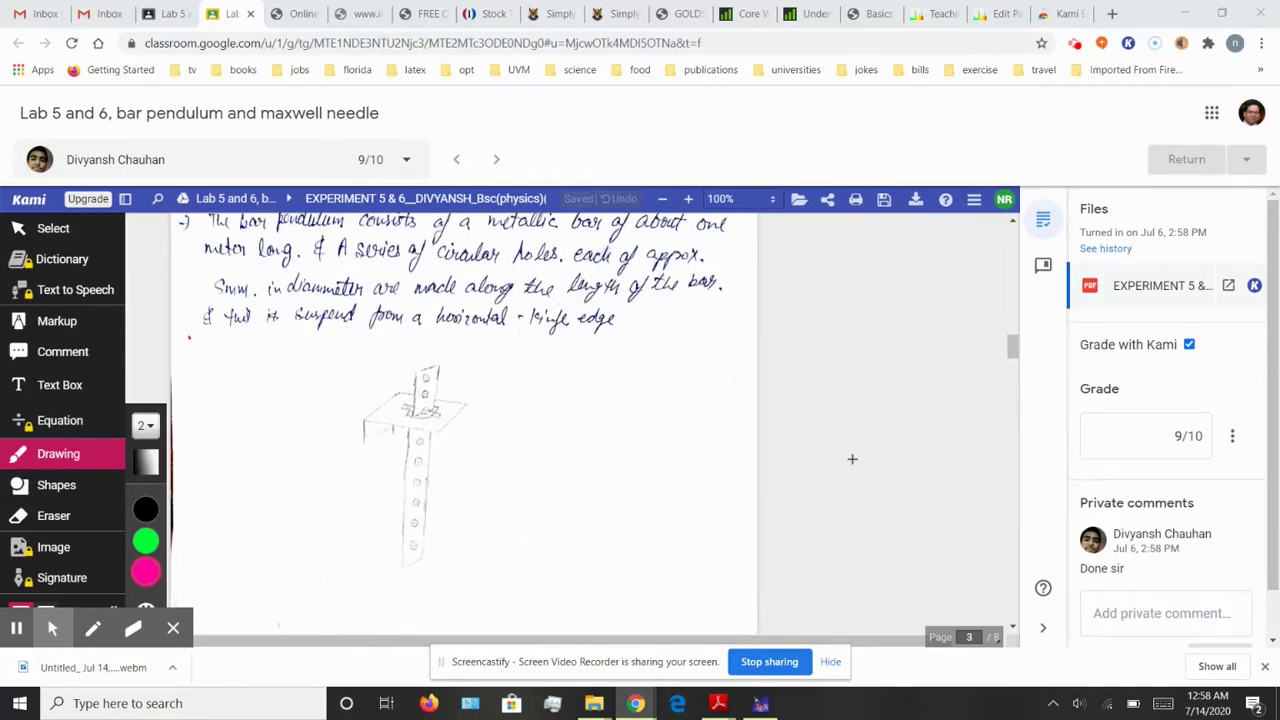
mouse_move(450, 476)
mouse_down()
mouse_move(490, 420)
mouse_move(497, 457)
mouse_up()
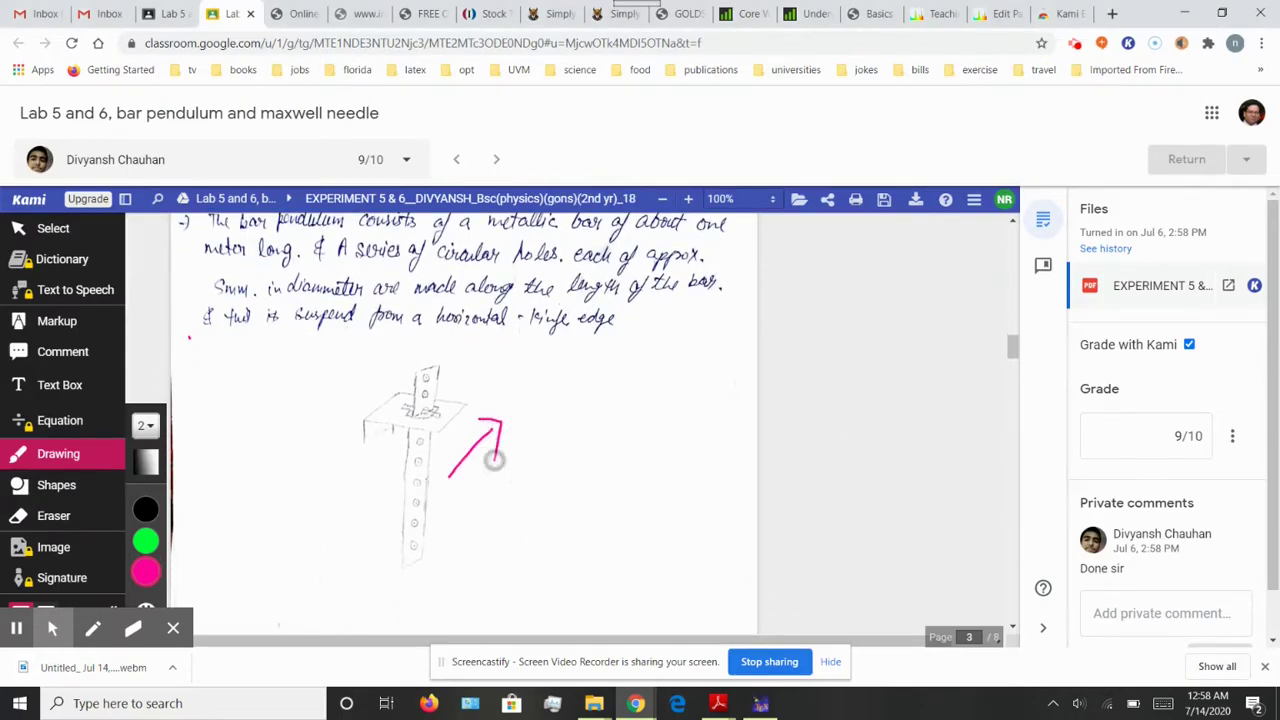
drag(532, 359, 532, 436)
mouse_move(578, 398)
mouse_down()
mouse_move(560, 411)
mouse_move(590, 426)
mouse_up()
mouse_move(594, 354)
mouse_down()
mouse_move(597, 420)
mouse_move(642, 402)
mouse_up()
drag(659, 325, 668, 414)
Step: Underline "By Ferguson's Method" under Observations on page 3 with two pink freehand strokes
scroll(465, 424, down, 5)
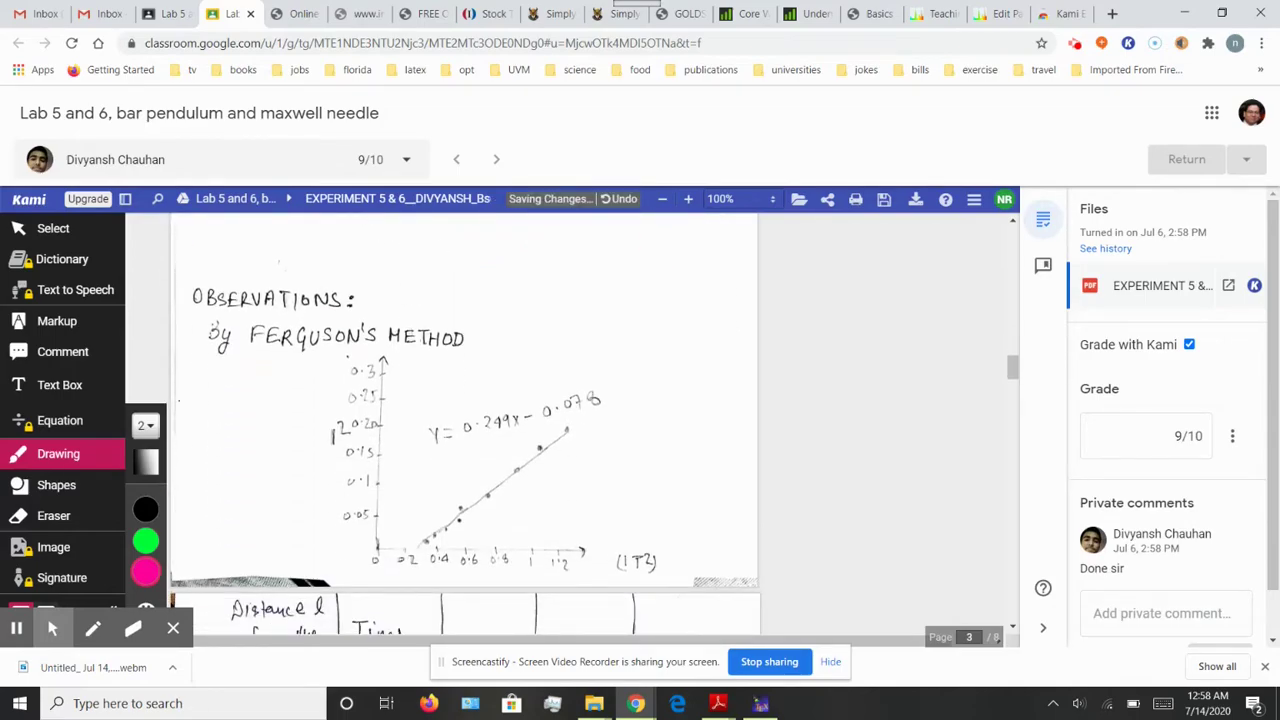
drag(227, 390, 344, 346)
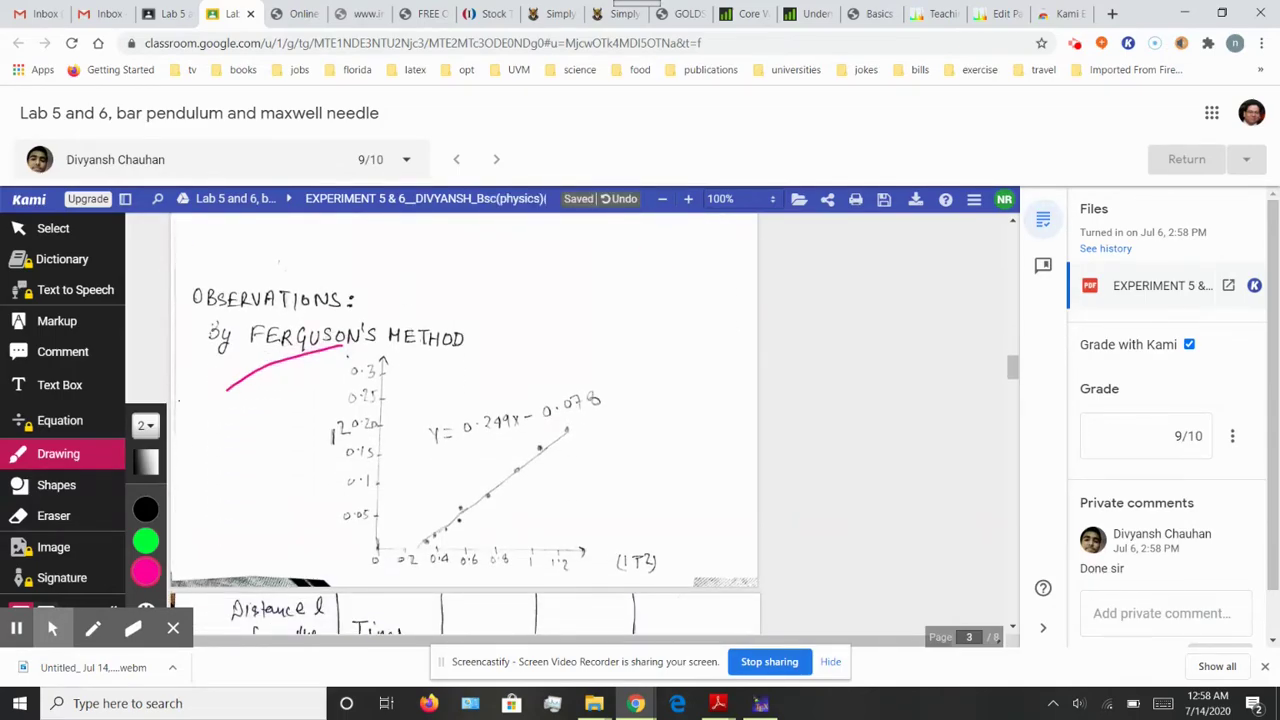
drag(234, 396, 351, 359)
Step: Handwrite "use excel" in pink above the Ferguson's method graph and underline it
mouse_move(535, 298)
mouse_down()
mouse_move(545, 328)
mouse_move(572, 318)
mouse_move(588, 290)
mouse_move(574, 318)
mouse_up()
mouse_move(637, 287)
mouse_down()
mouse_move(648, 285)
mouse_move(634, 300)
mouse_move(675, 295)
mouse_up()
drag(566, 357, 600, 382)
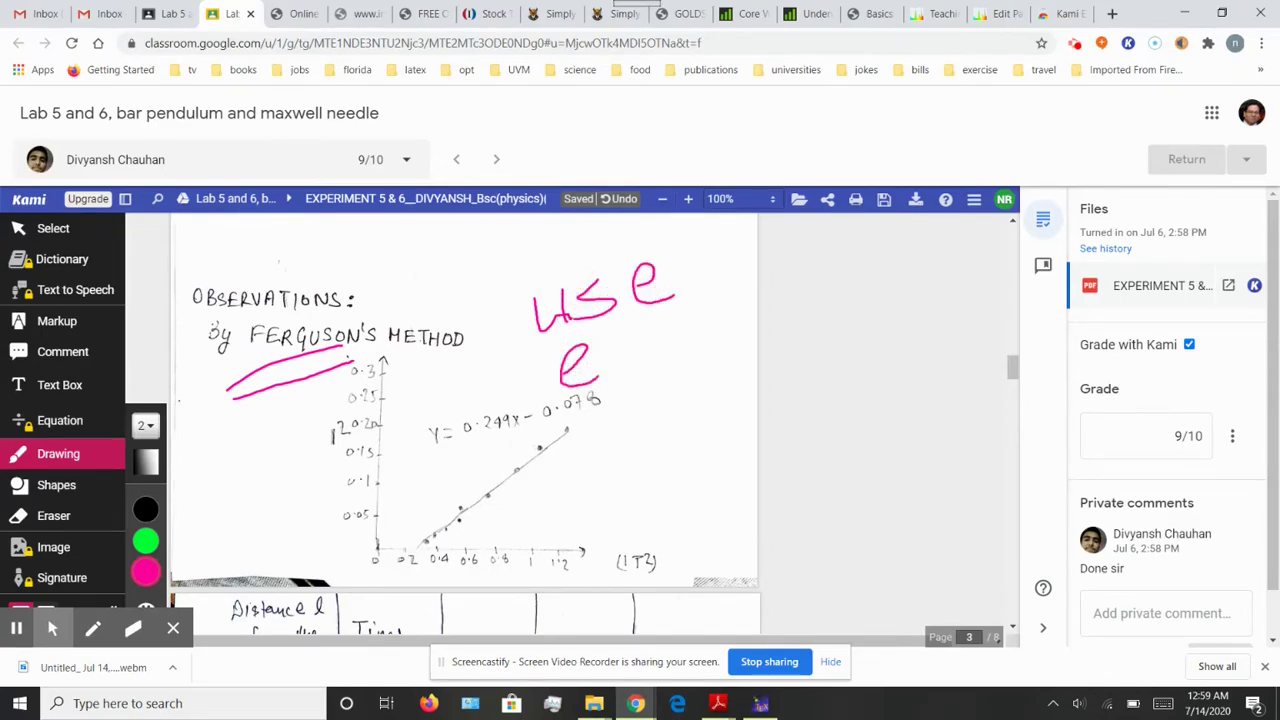
drag(628, 331, 592, 383)
drag(594, 340, 634, 372)
mouse_move(657, 326)
mouse_down()
mouse_move(648, 377)
mouse_move(702, 348)
mouse_up()
drag(716, 268, 720, 354)
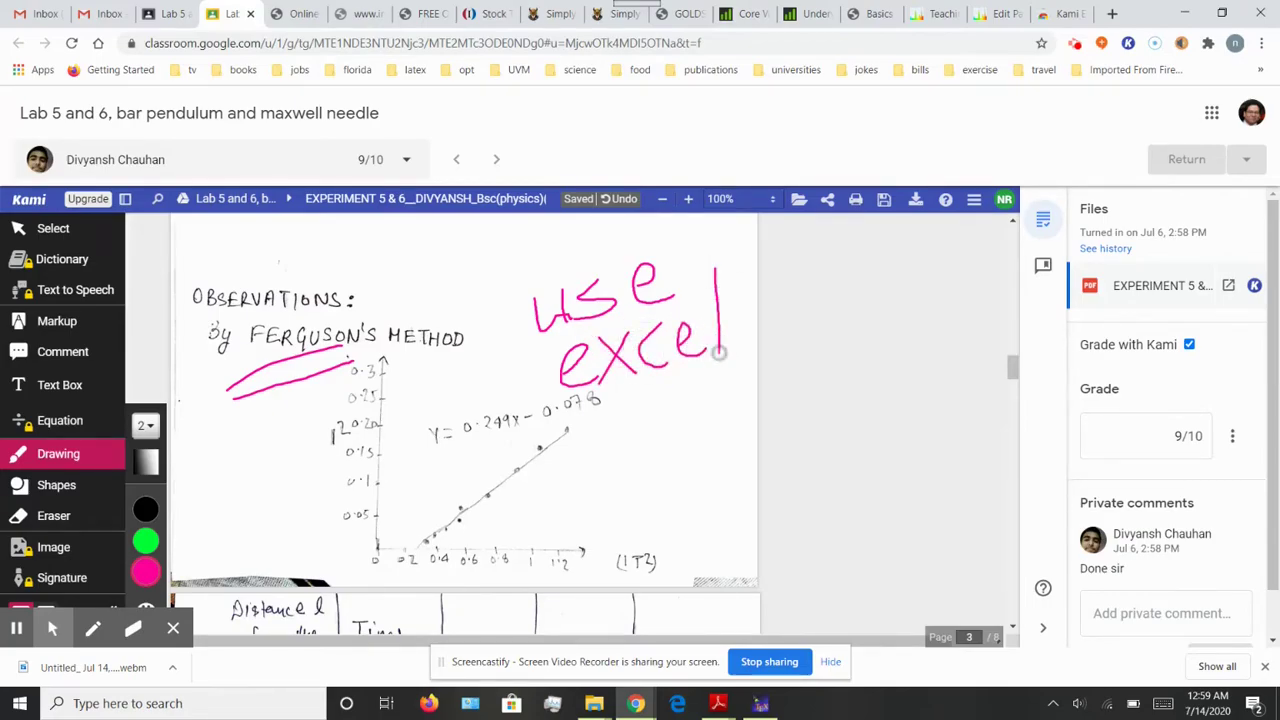
drag(618, 420, 743, 372)
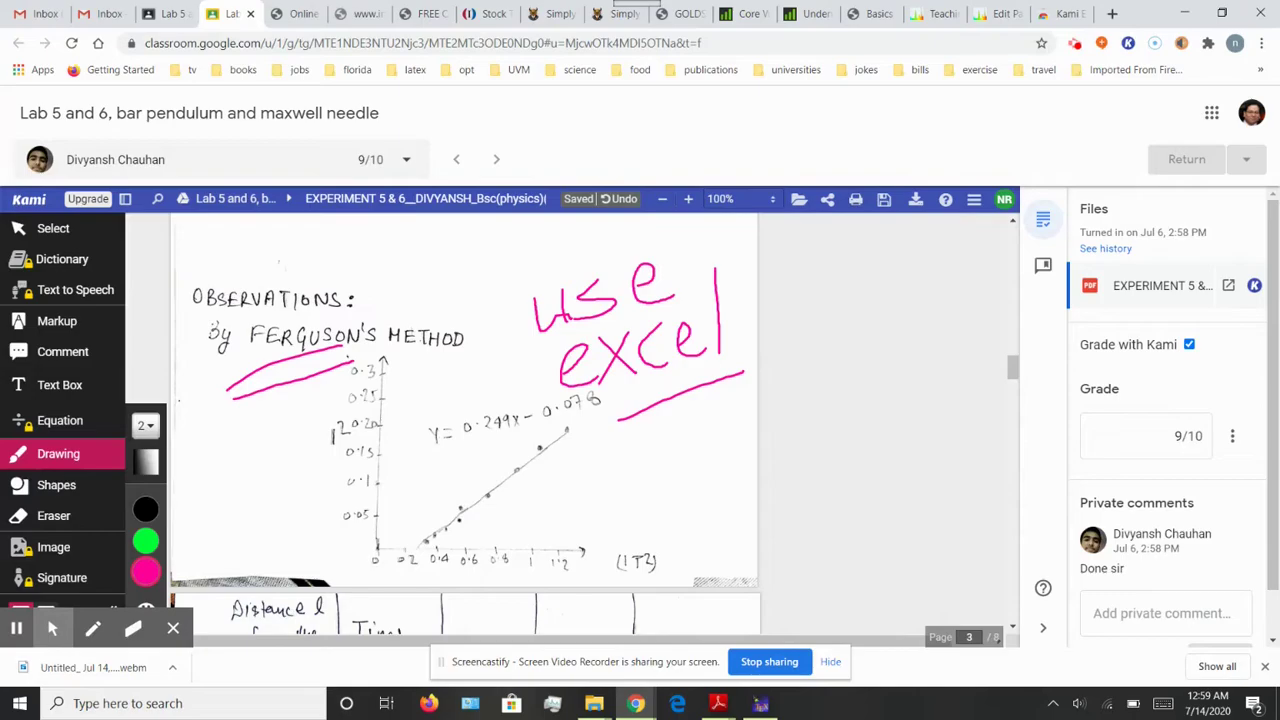
Step: Add the comment "use units for values" at the end of the calculated g value on page 5
scroll(465, 425, down, 5)
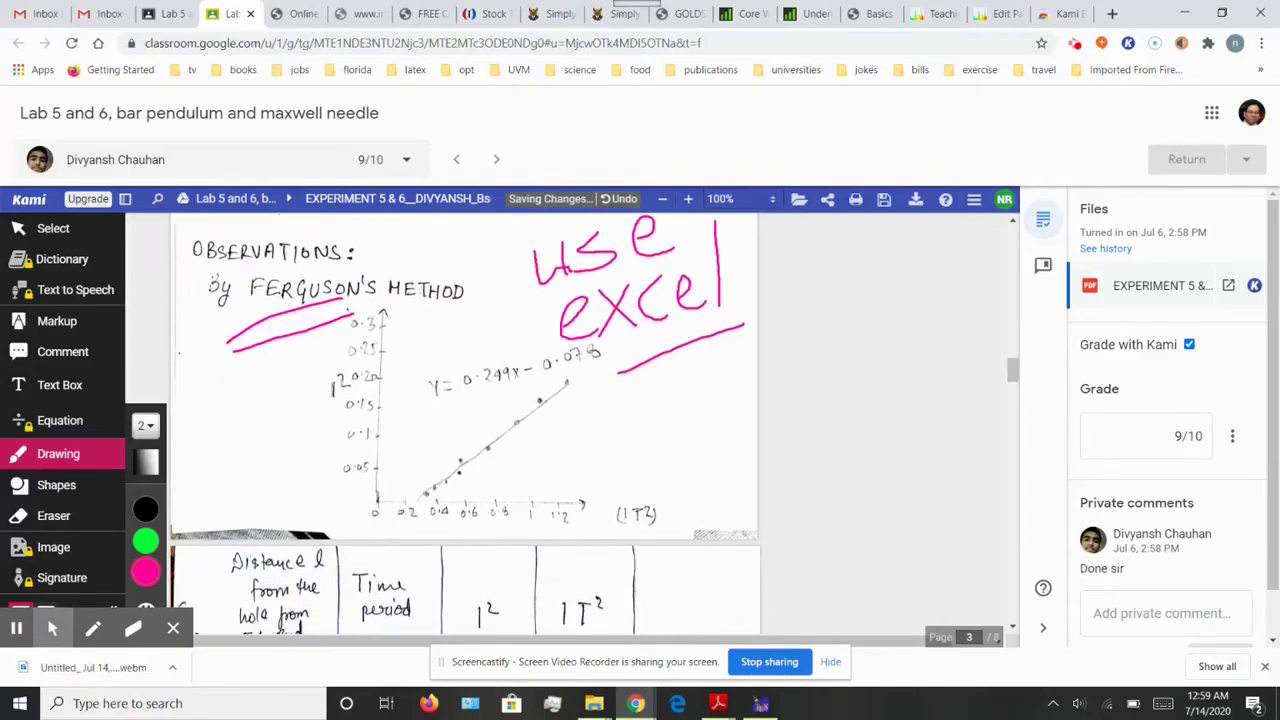
scroll(465, 425, down, 5)
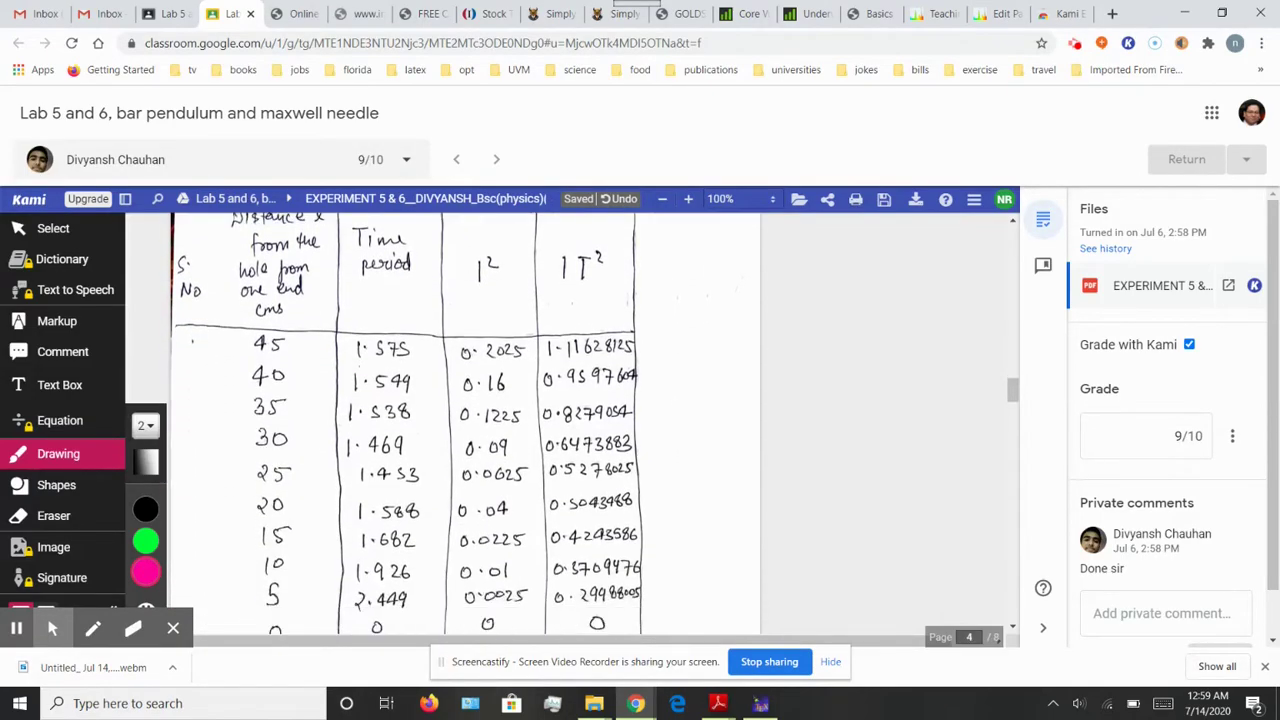
scroll(465, 425, down, 3)
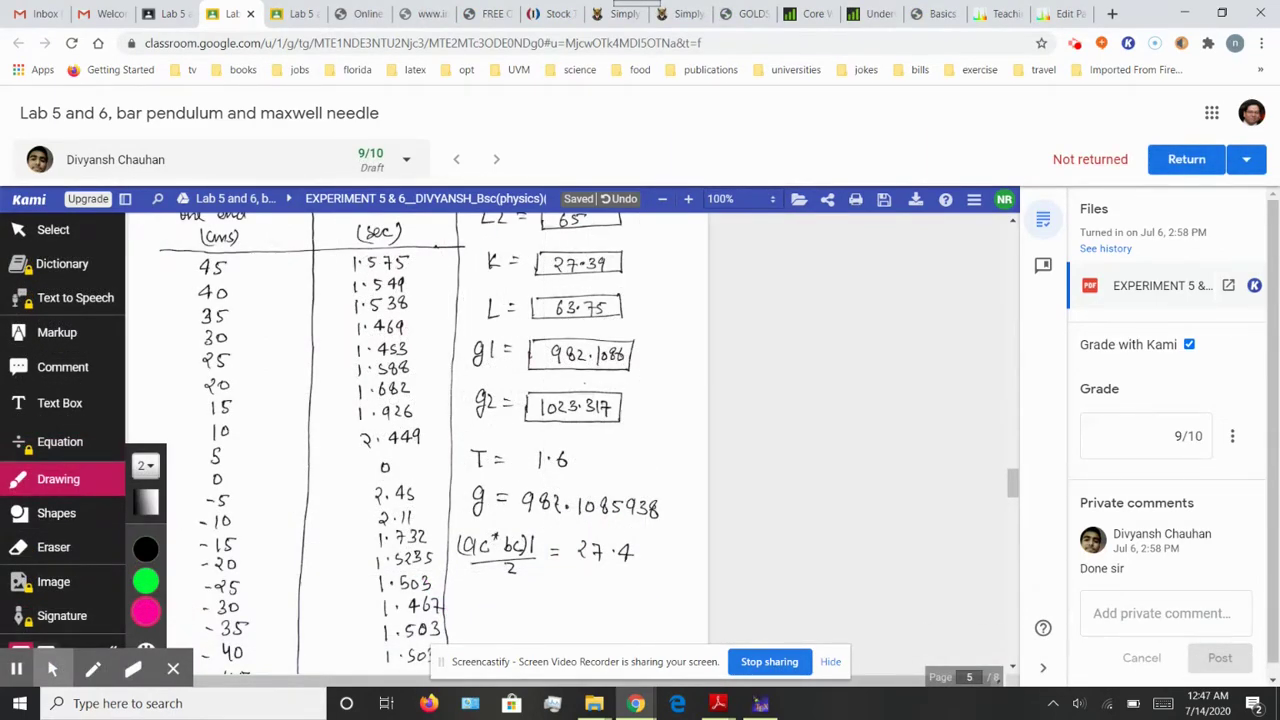
click(62, 367)
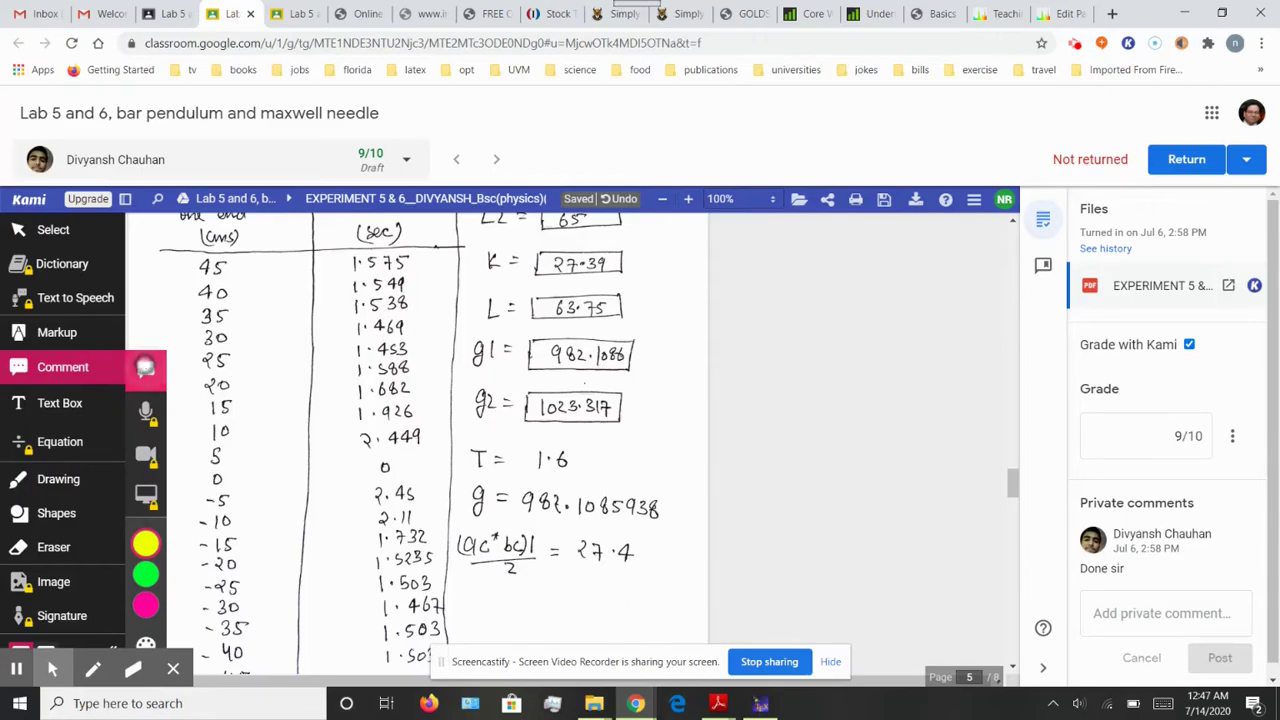
click(667, 510)
scroll(665, 400, down, 2)
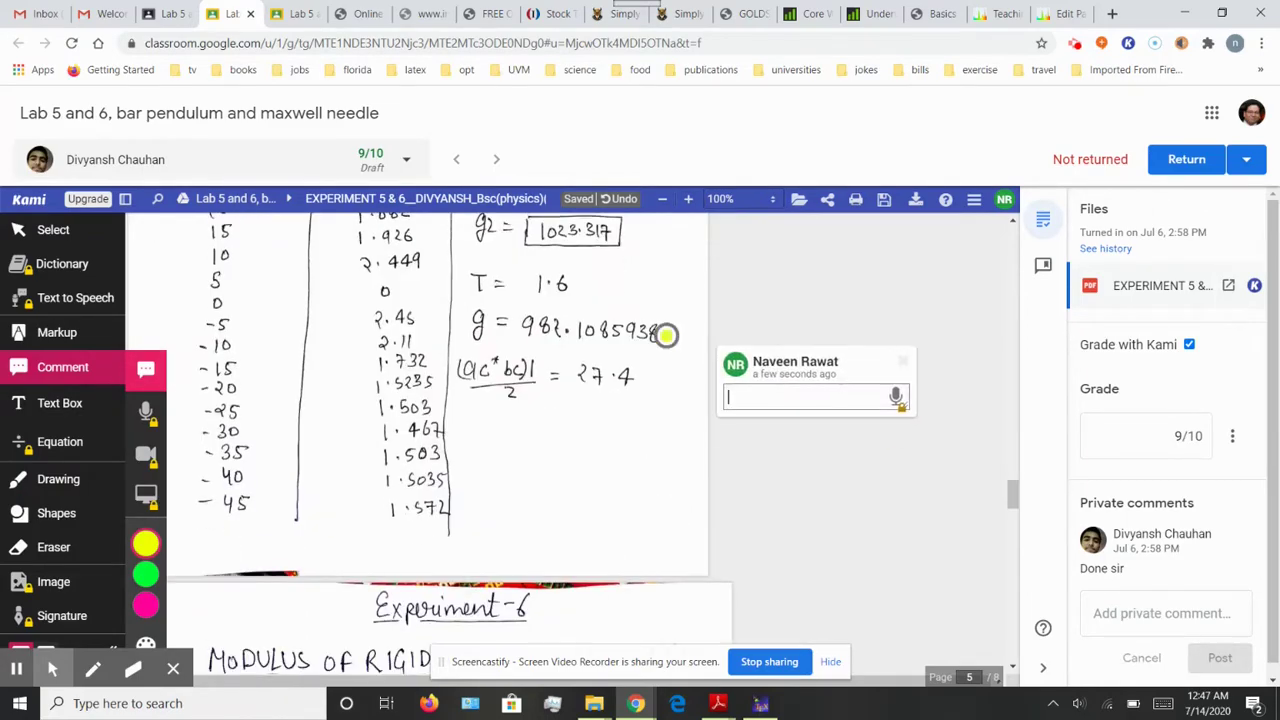
text(use units for values)
scroll(585, 487, down, 2)
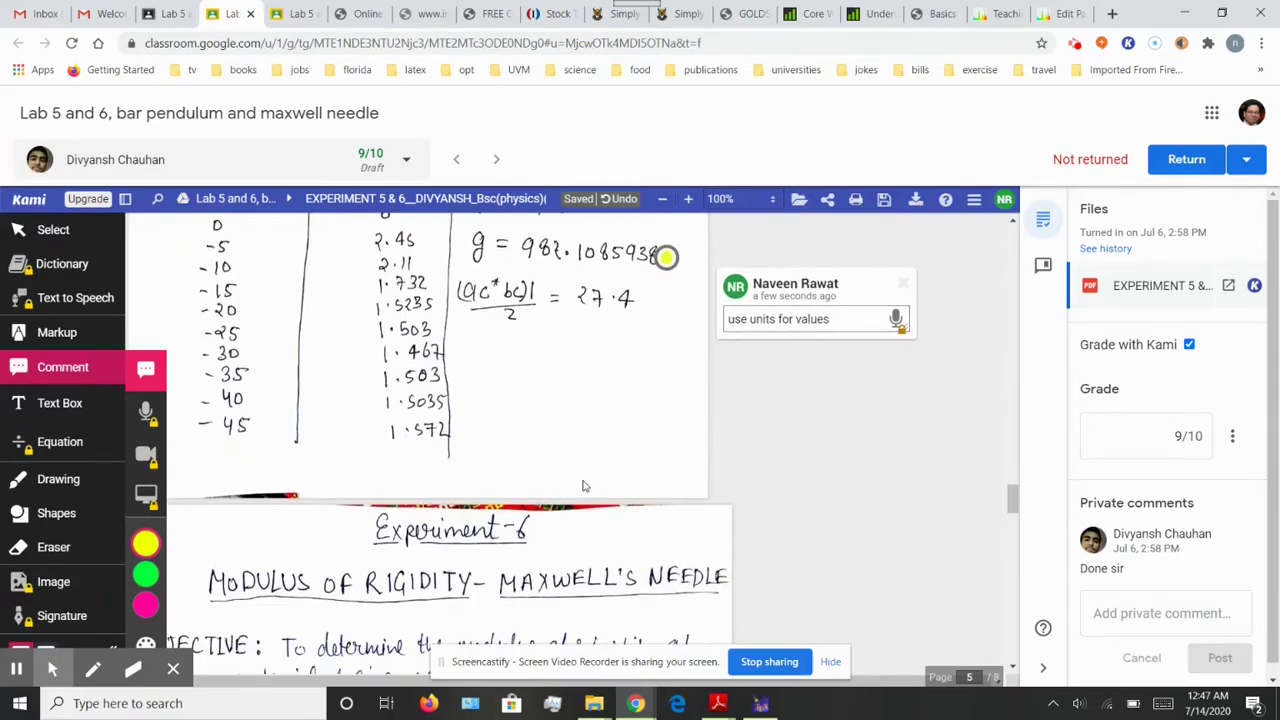
click(865, 455)
Step: Add a text box reading "Use Units" on page 8 and place it directly beside the calculated η result
scroll(865, 455, down, 2)
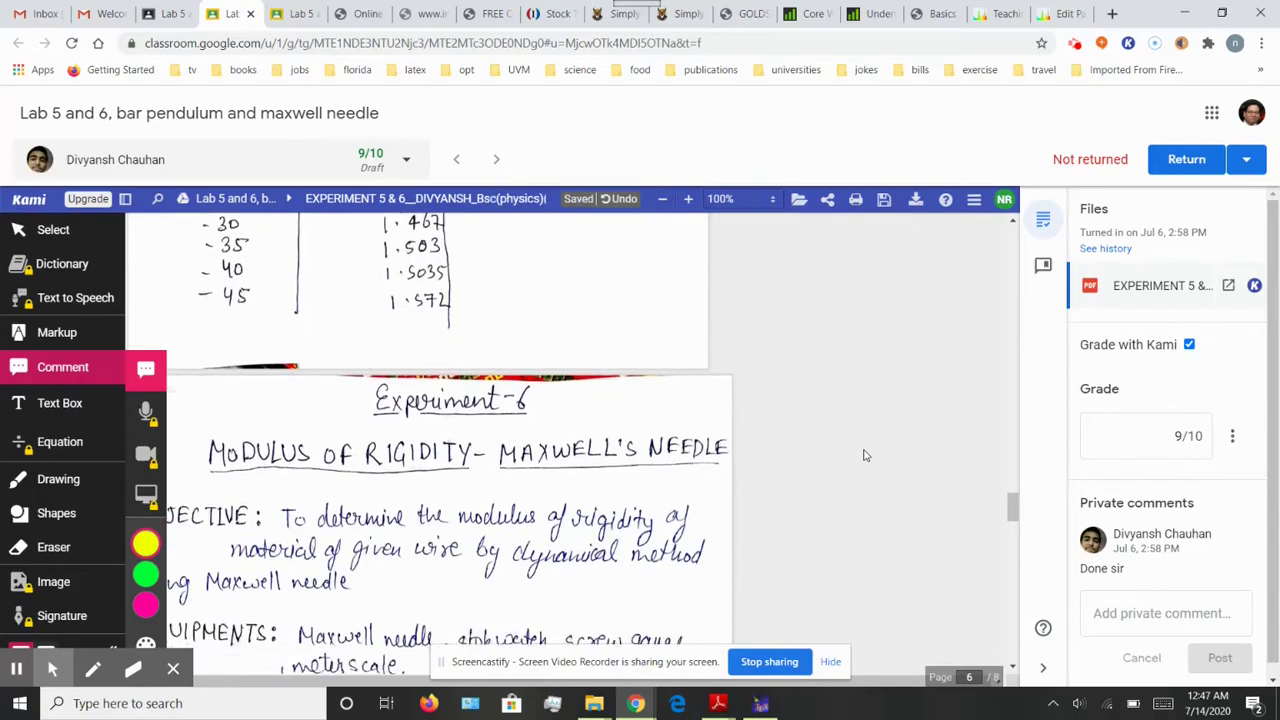
scroll(865, 455, down, 3)
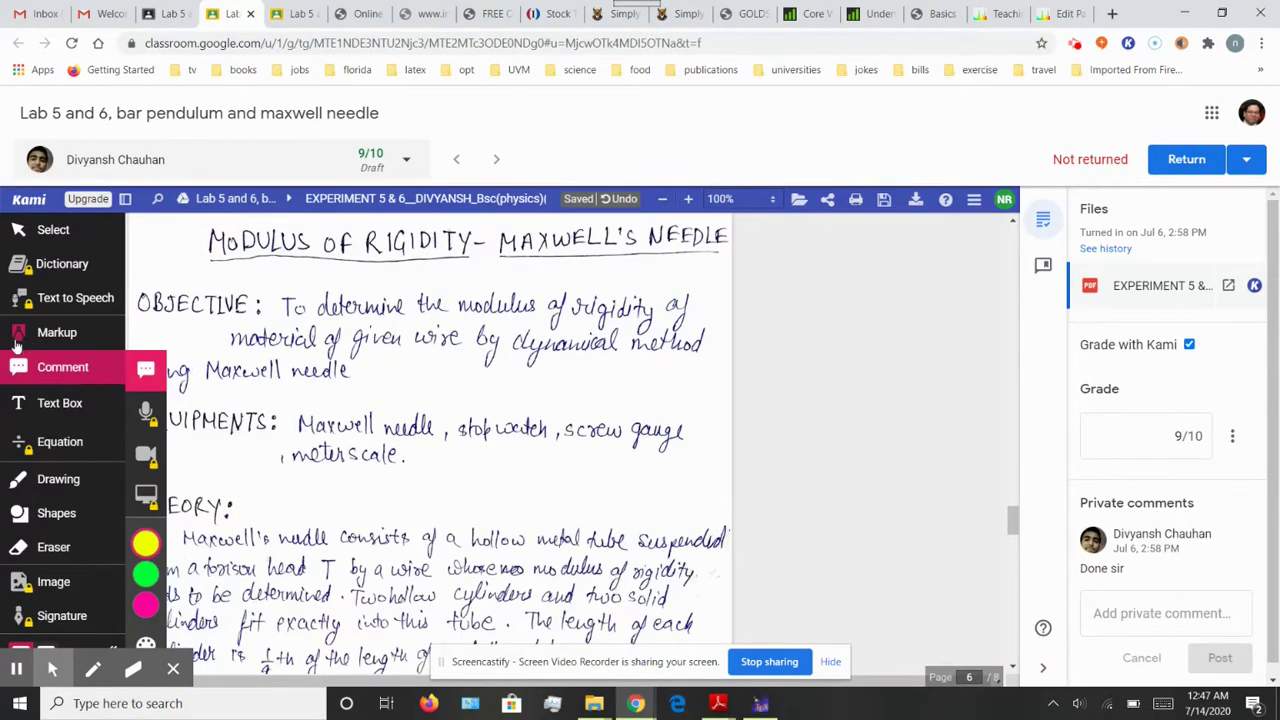
scroll(358, 497, down, 1)
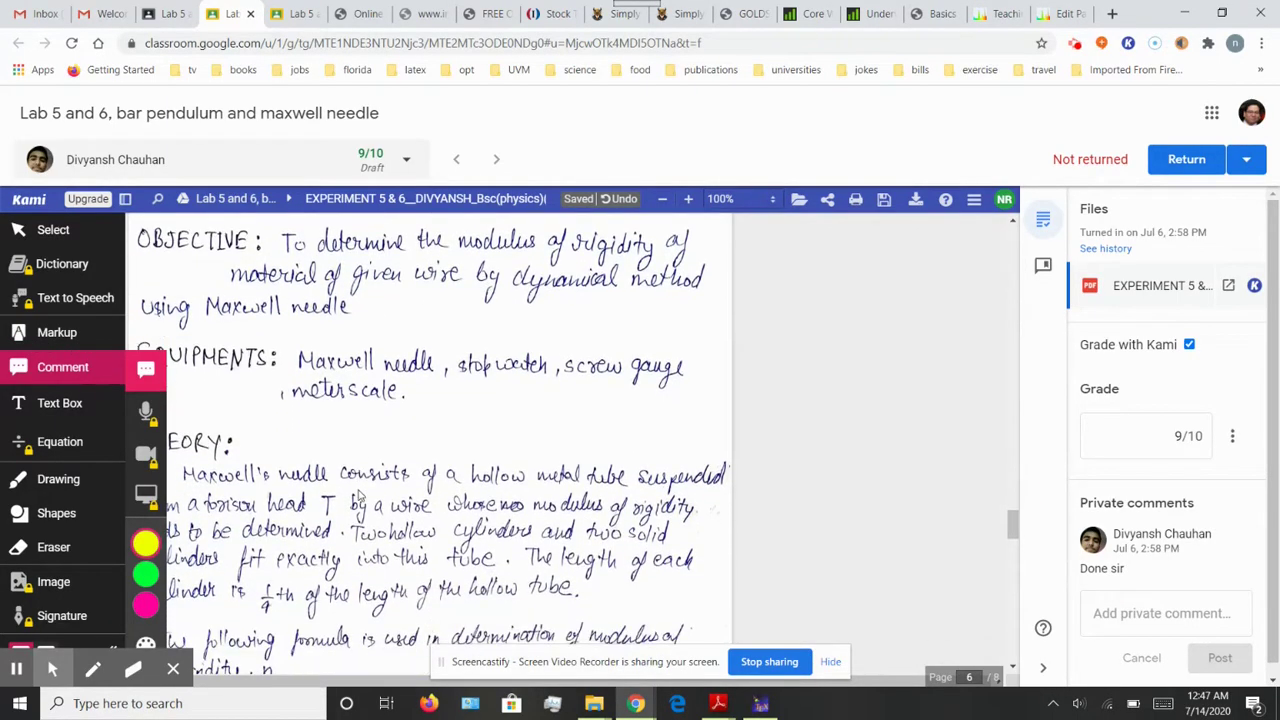
key(d)
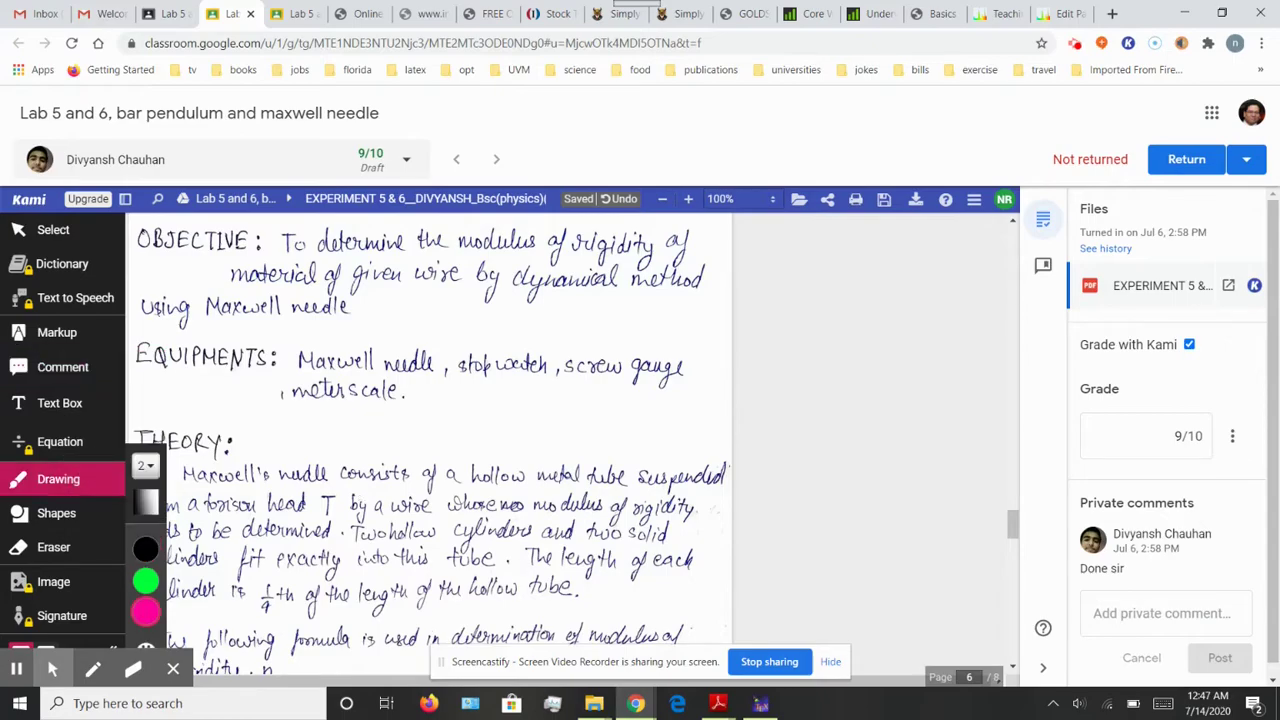
scroll(877, 529, down, 10)
key(t)
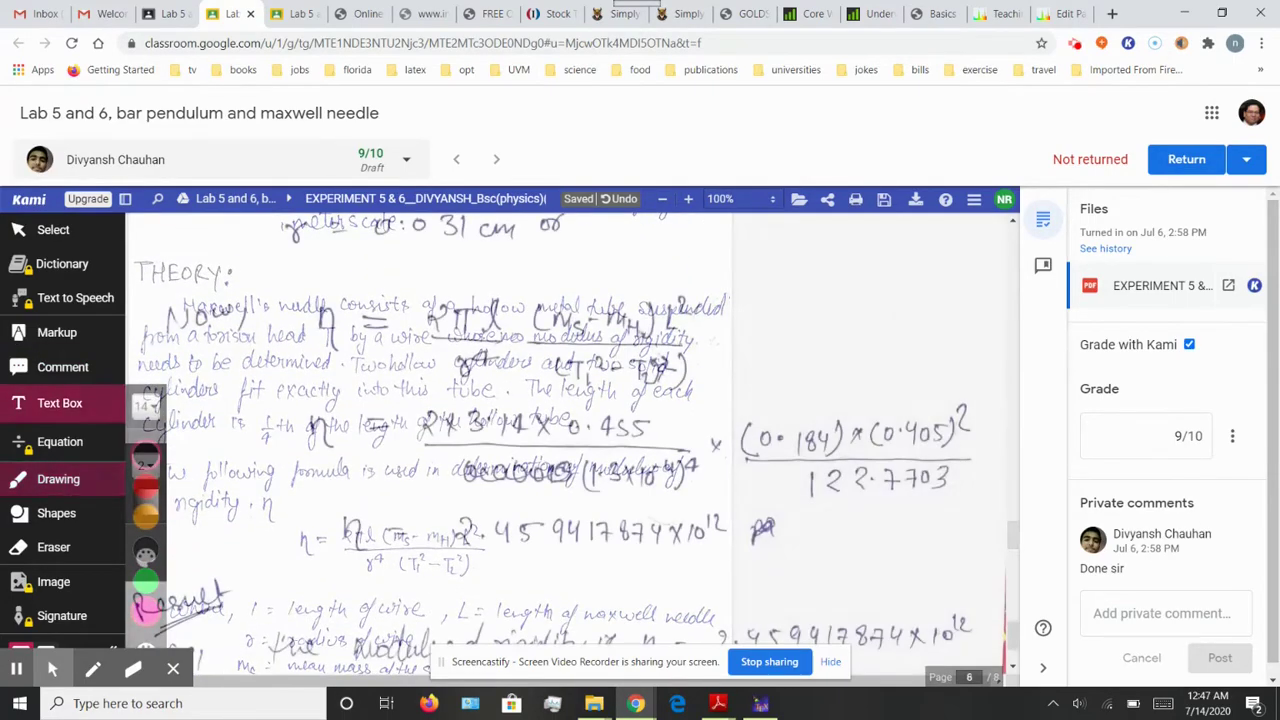
scroll(760, 525, left, 1)
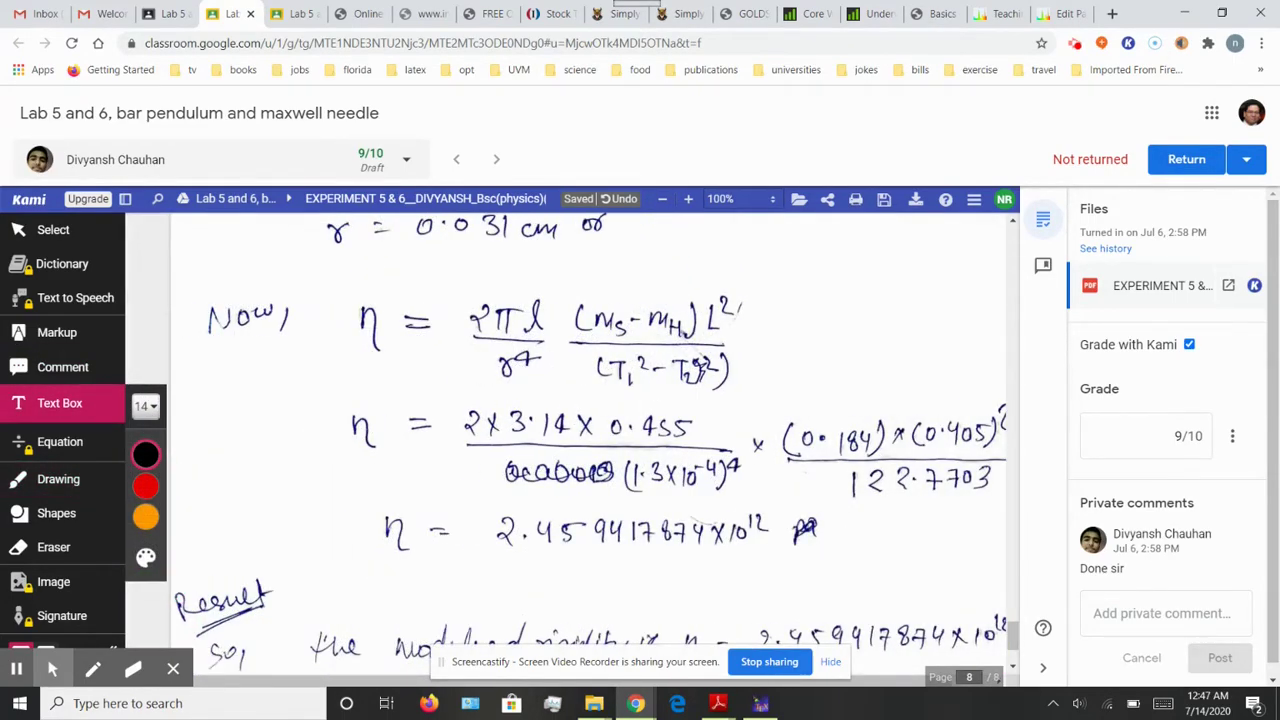
click(858, 546)
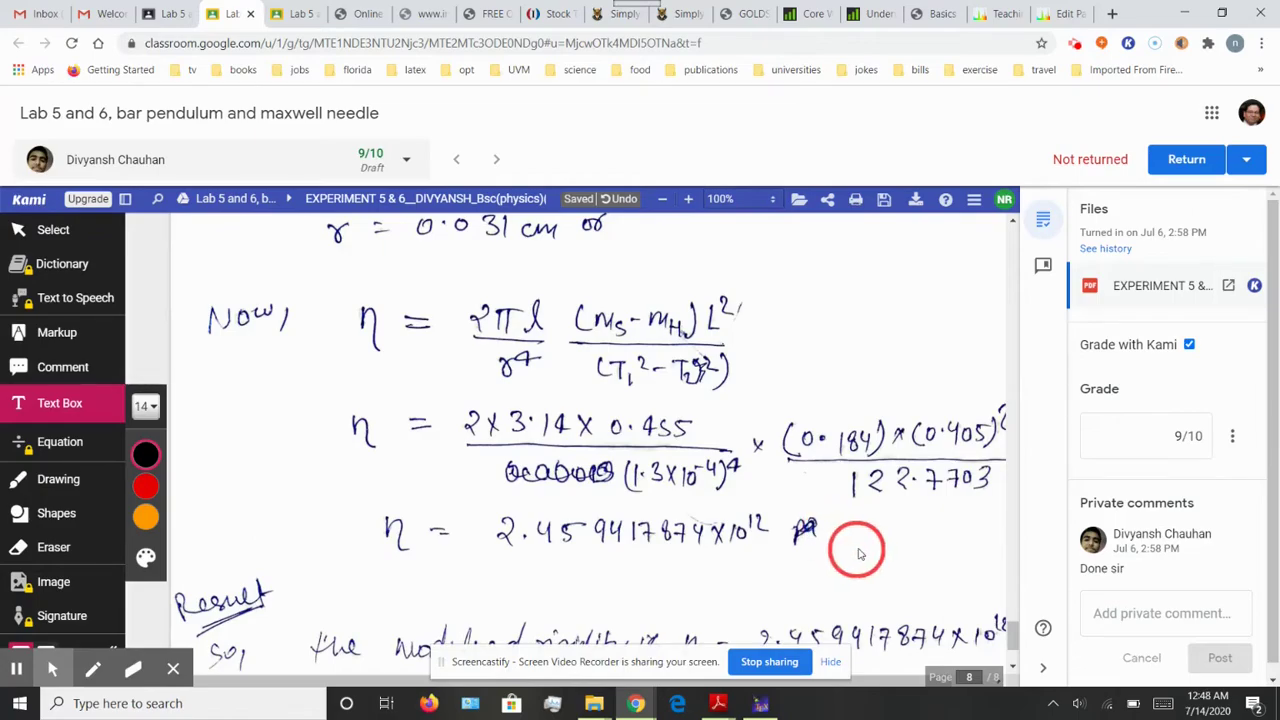
text(Use)
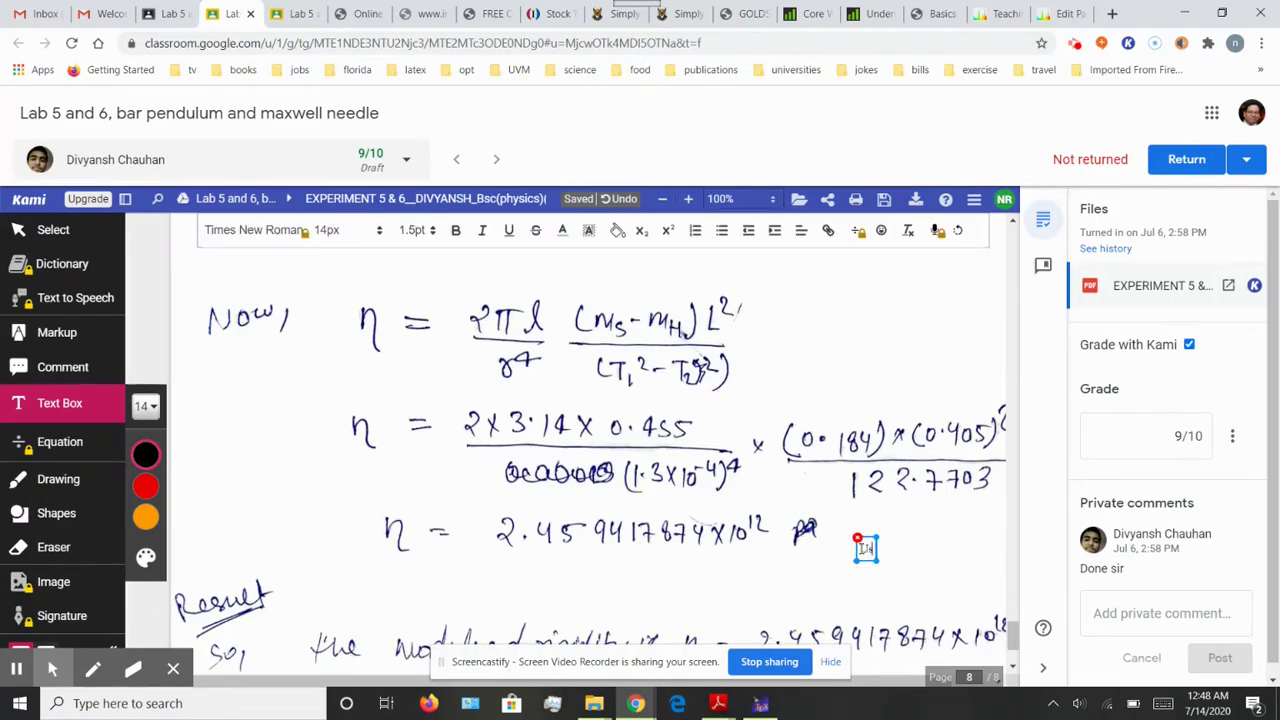
text( Units)
mouse_move(890, 537)
mouse_down()
mouse_move(818, 535)
mouse_move(873, 499)
mouse_move(861, 521)
mouse_up()
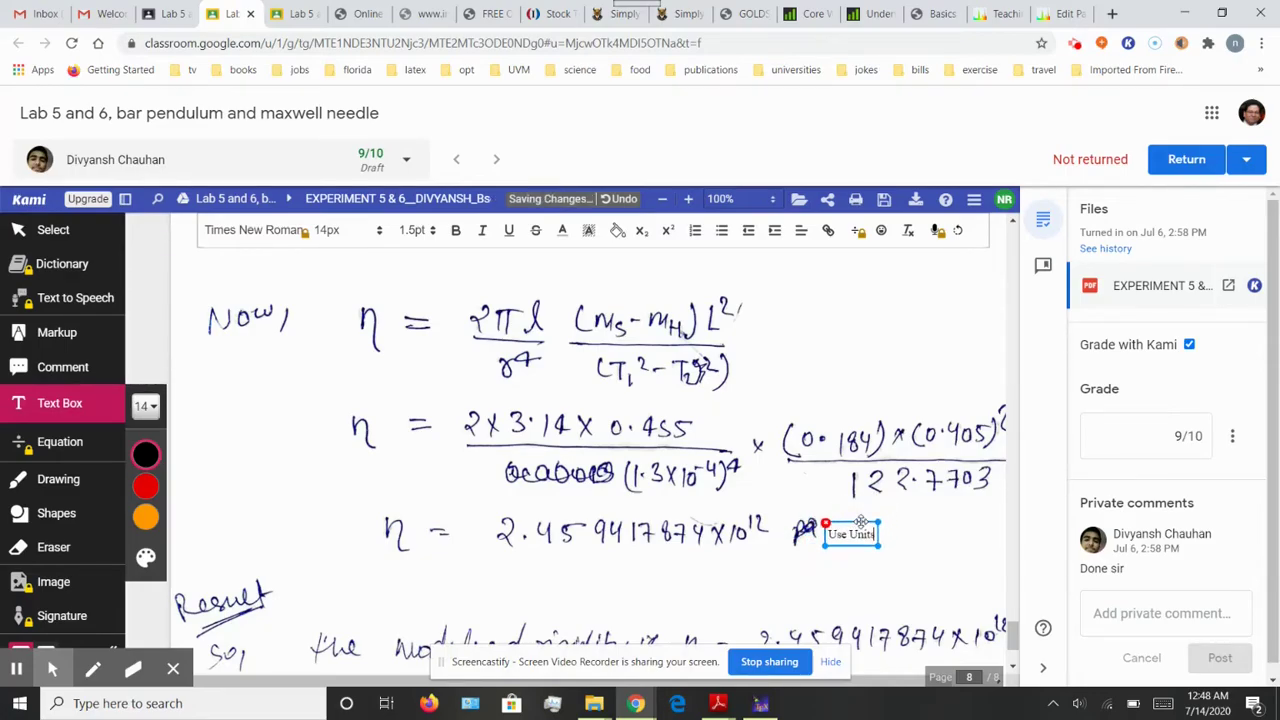
Step: Choose an 18px font size for the "Use Units" text box beside the η result and make its text bold
click(330, 230)
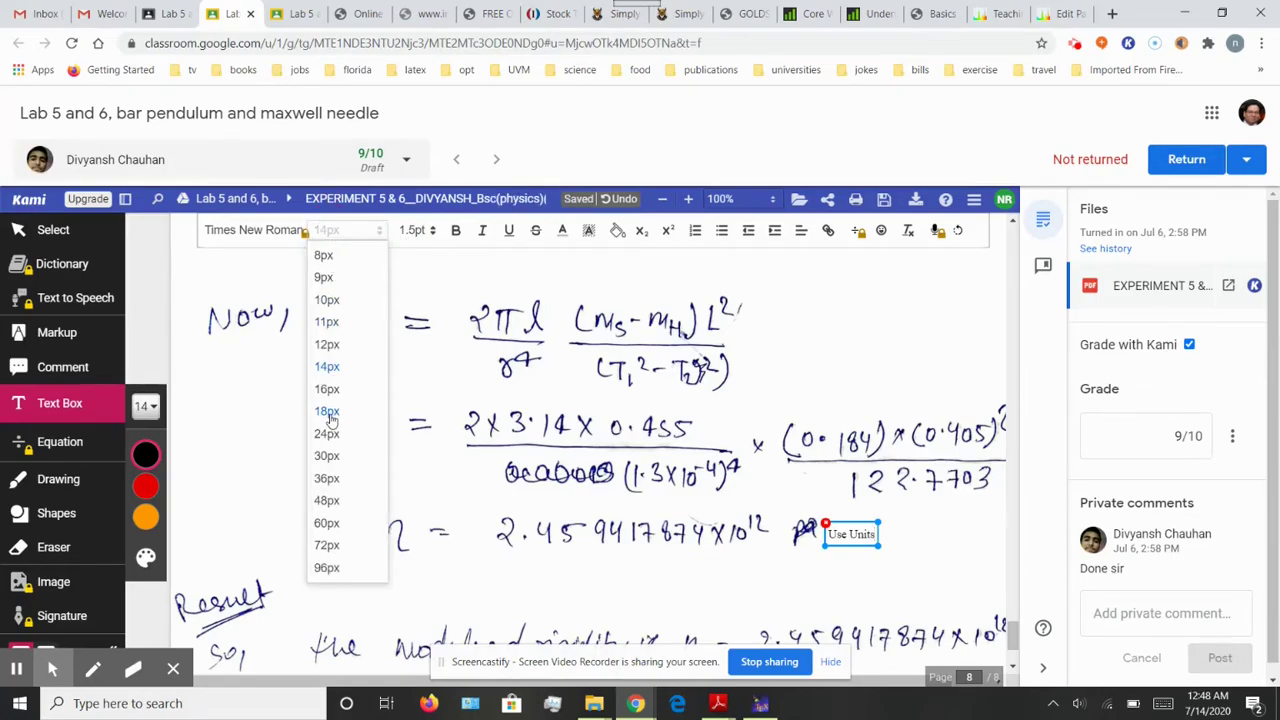
click(330, 416)
click(453, 233)
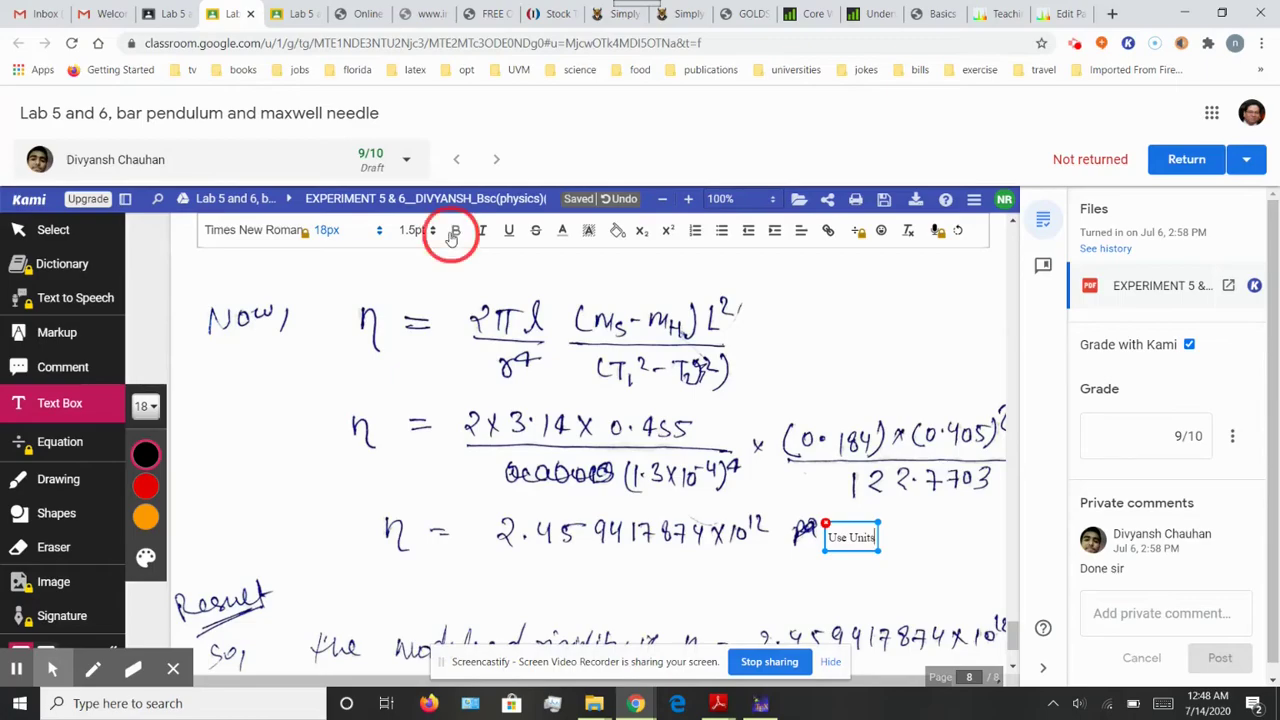
click(453, 232)
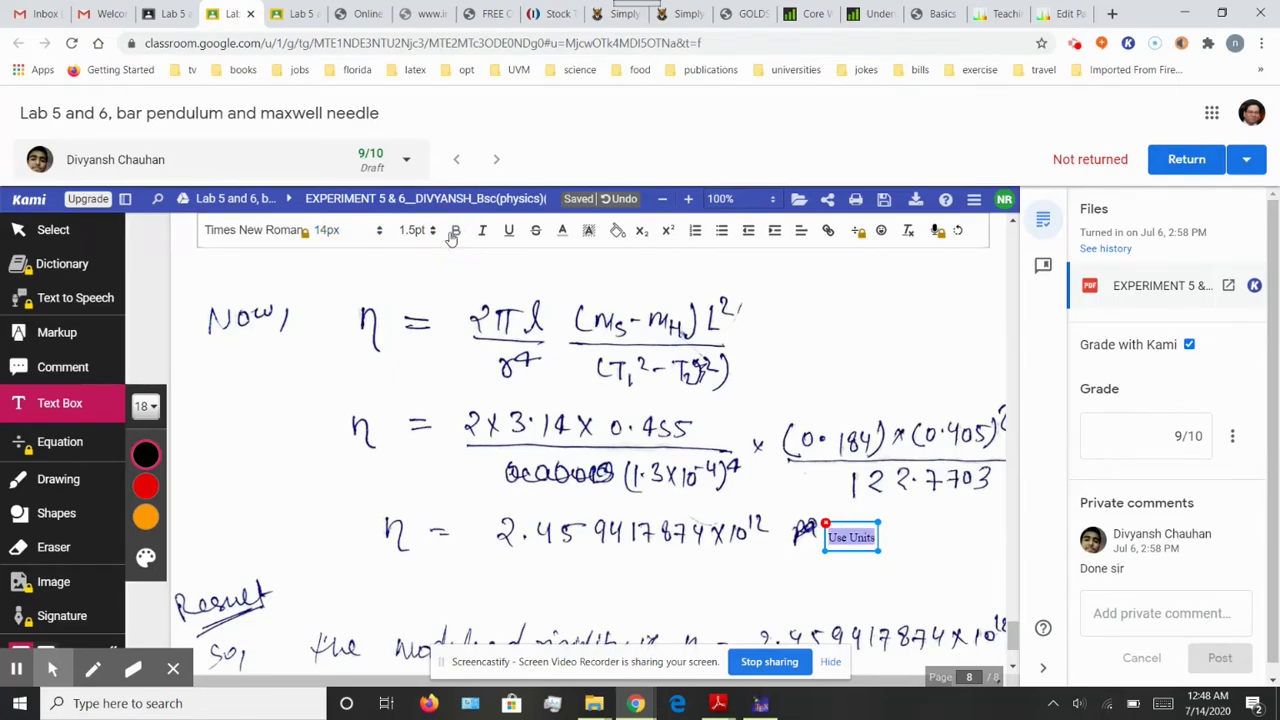
click(456, 232)
Step: Set the "Use Units" text's line spacing to 2.5pt and give its box a bright purple background
click(433, 232)
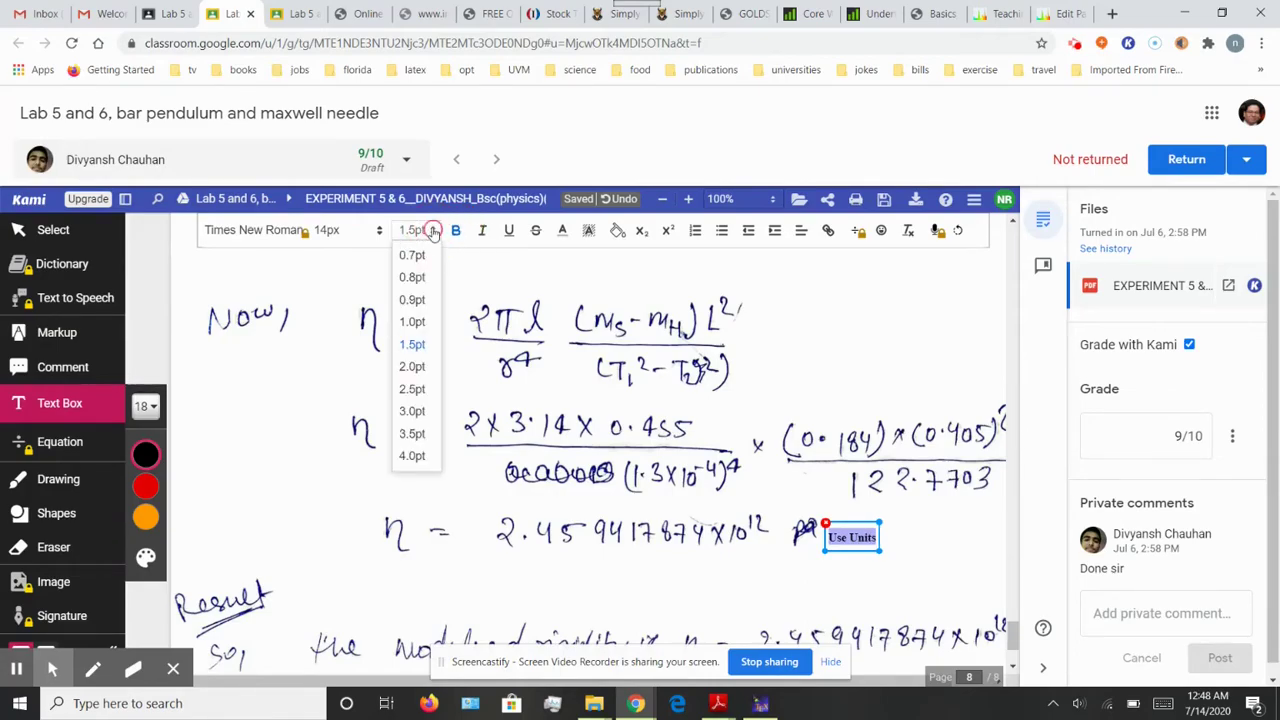
click(418, 389)
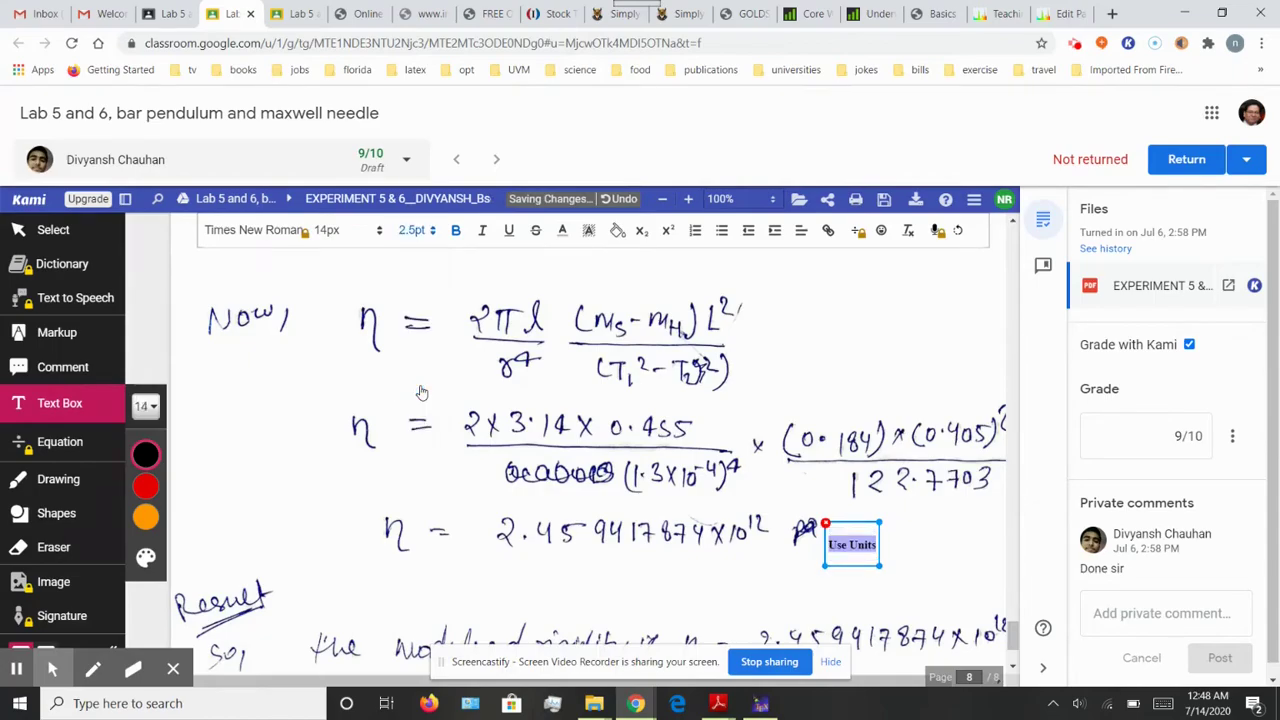
click(617, 231)
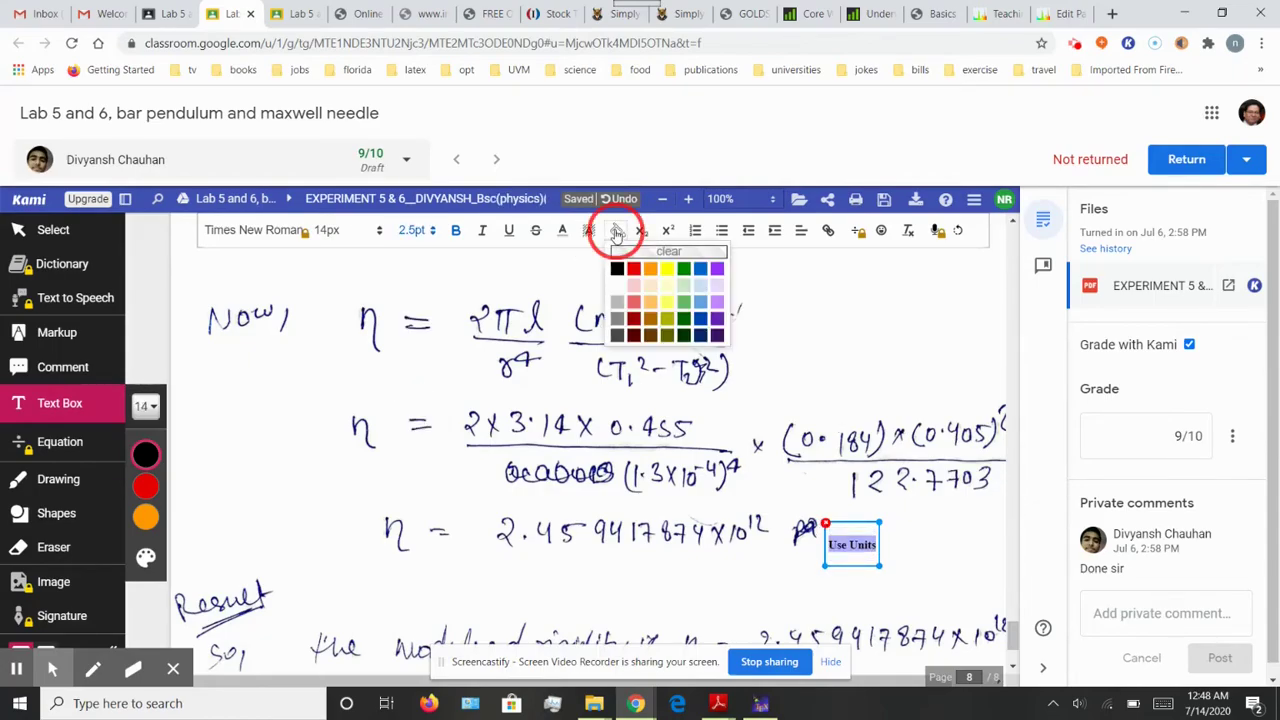
click(717, 268)
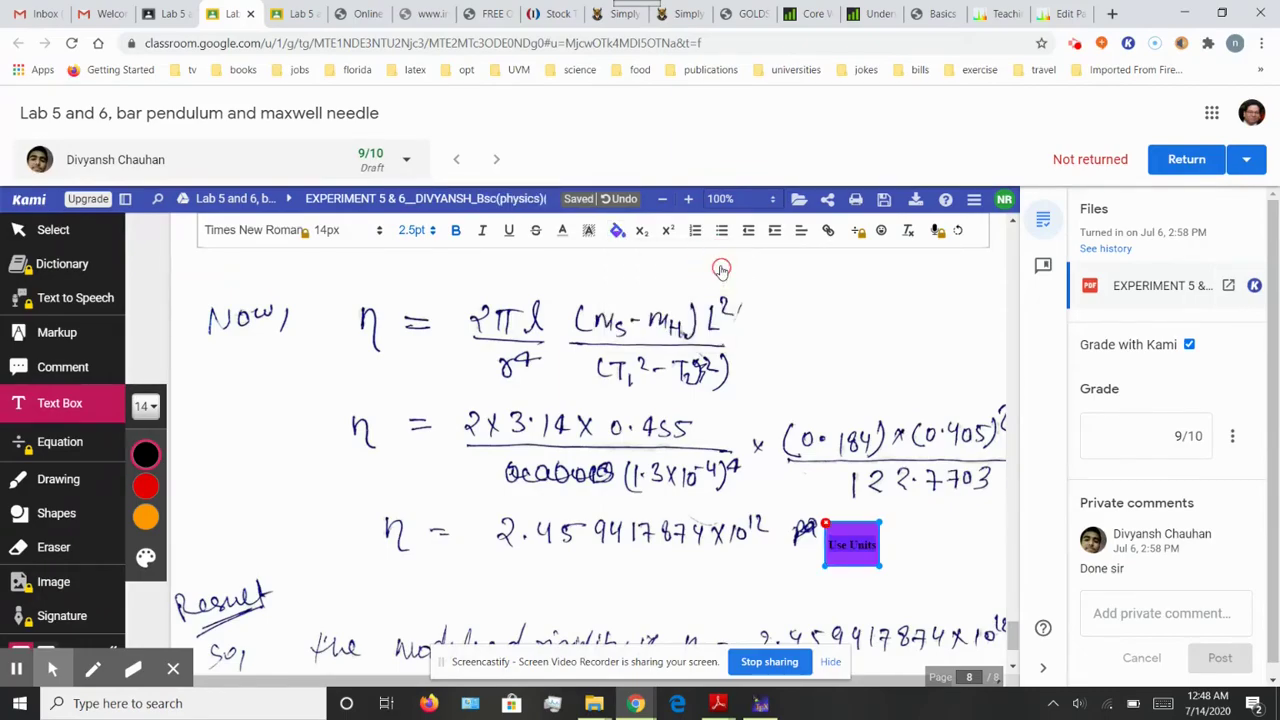
click(940, 600)
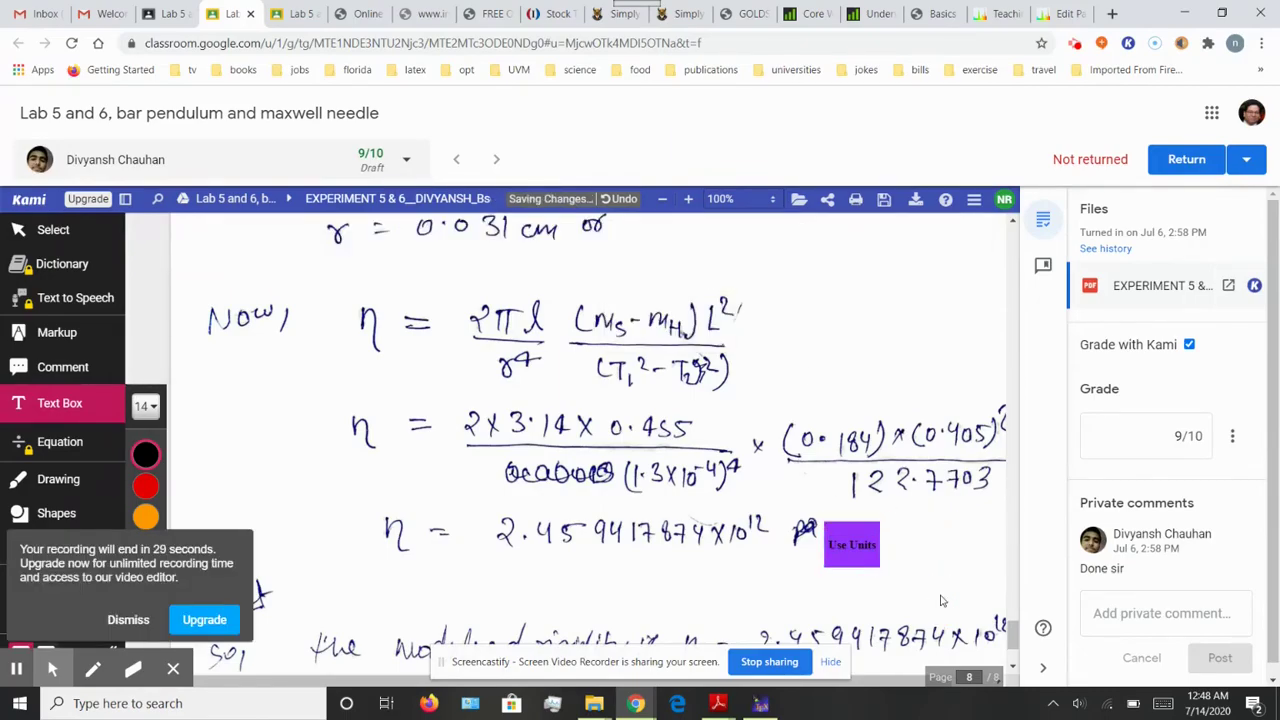
Step: Draw a large pink freehand check mark across the modulus of rigidity result at the end of page 8
scroll(940, 600, down, 3)
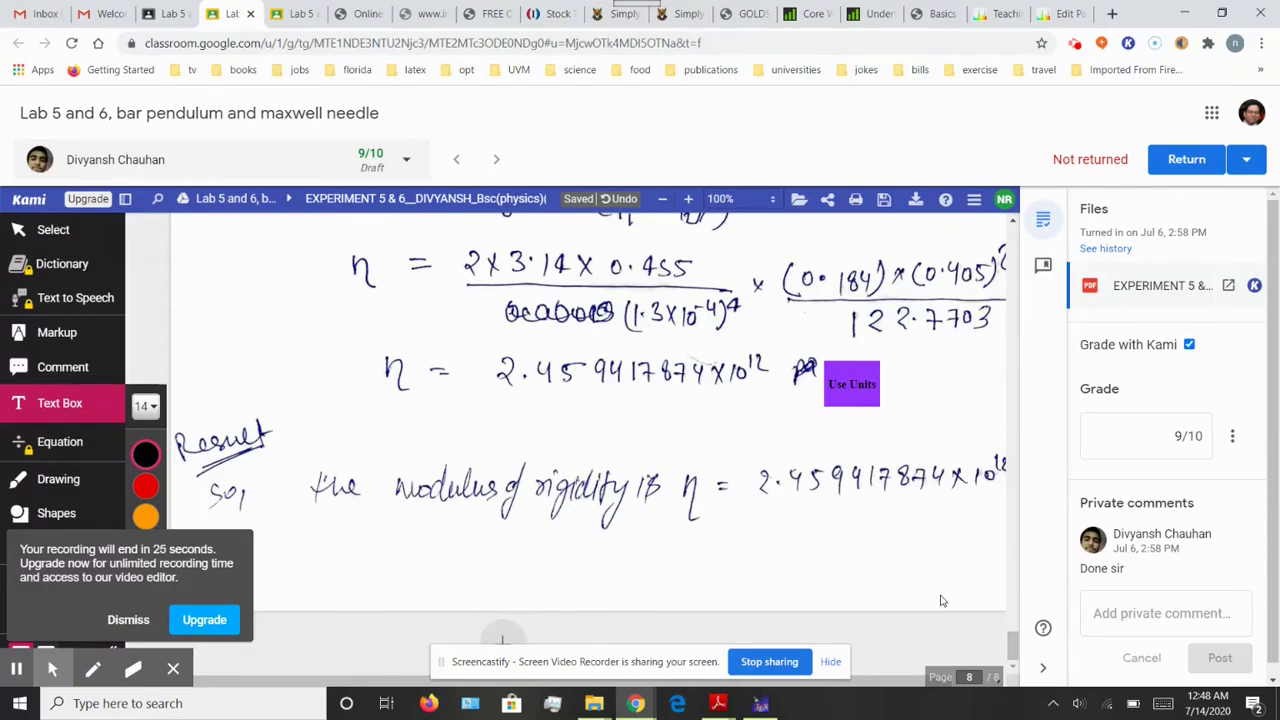
click(70, 479)
mouse_move(592, 535)
mouse_down()
mouse_move(606, 563)
mouse_move(770, 465)
mouse_up()
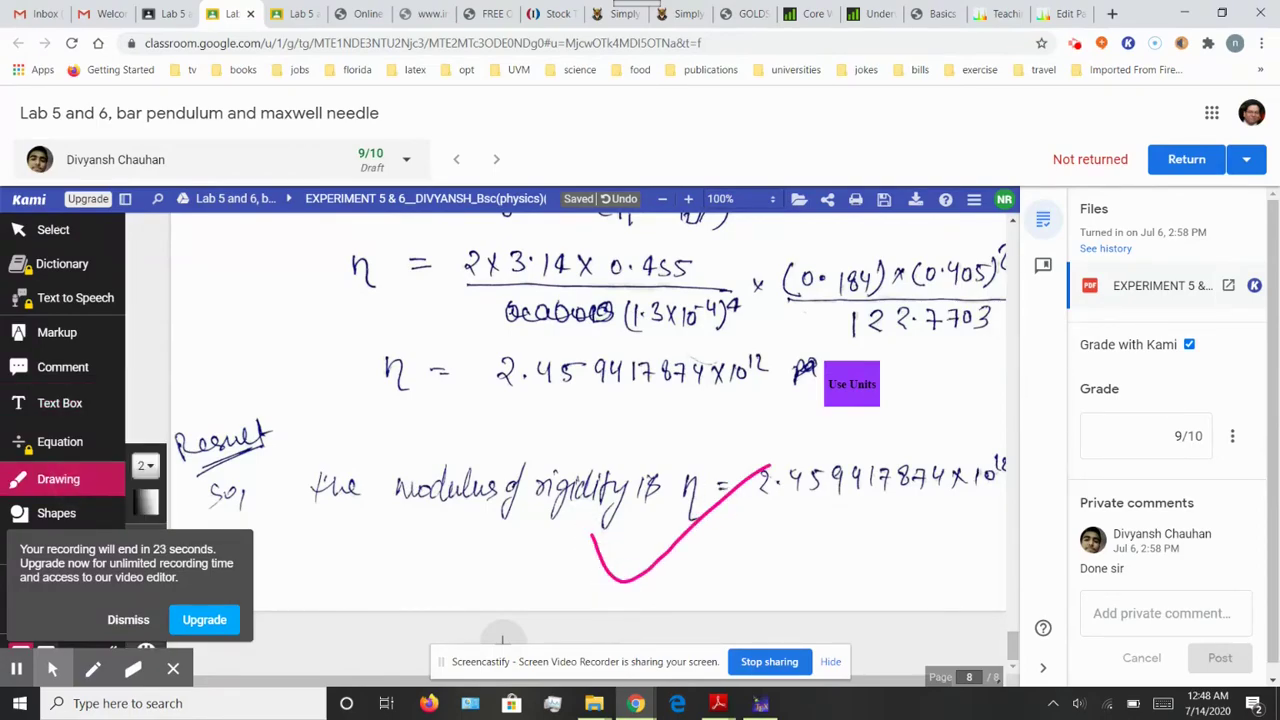
Step: Open the submission's grade out of 10 for editing
click(1181, 440)
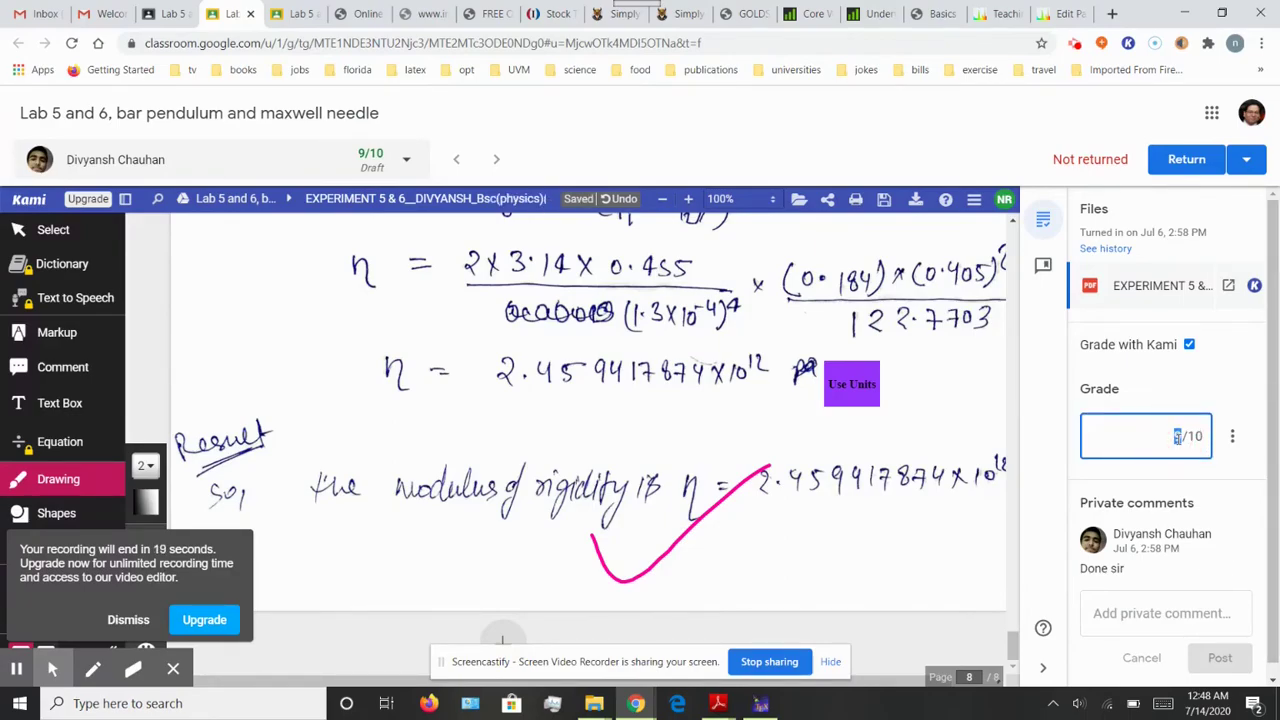